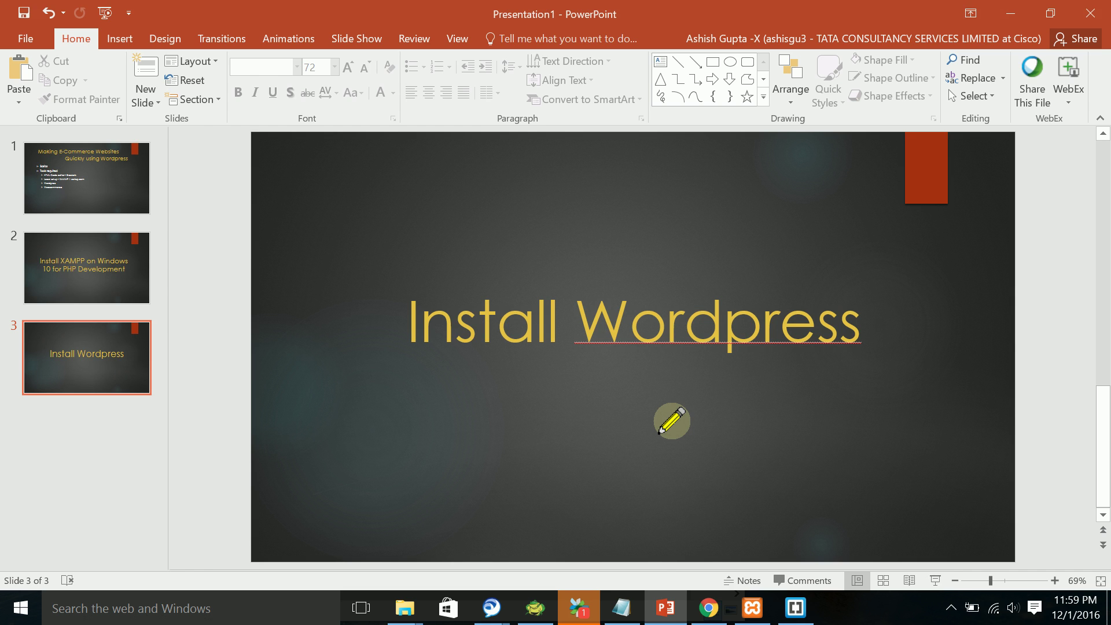
Bring Chrome forward on the WordPress.org tab offering the WordPress 4.6.1 download
click(706, 610)
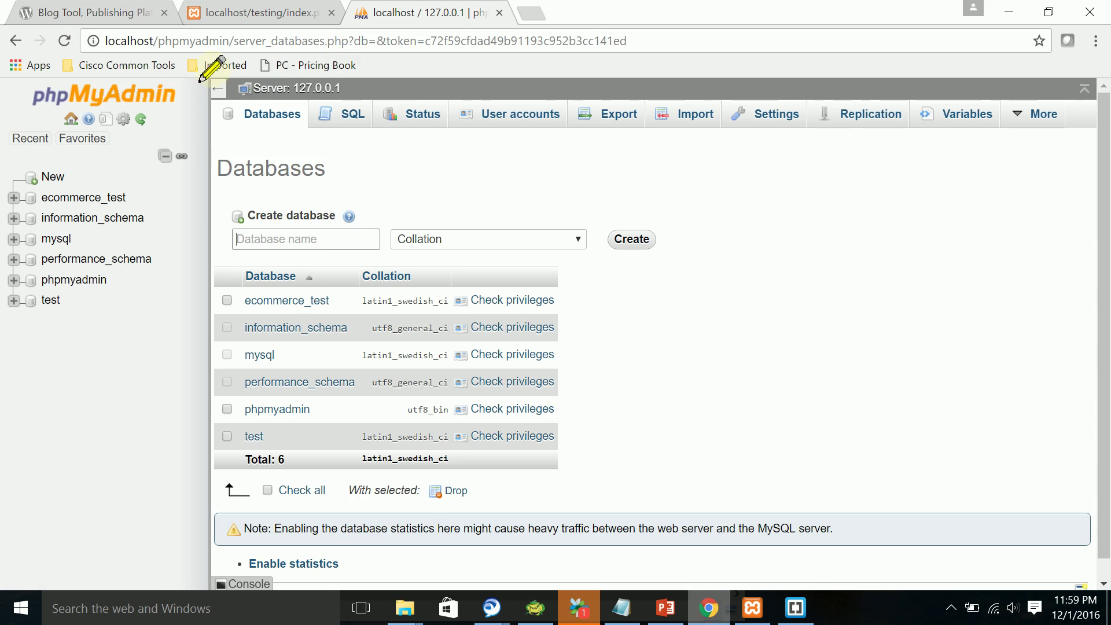
click(93, 12)
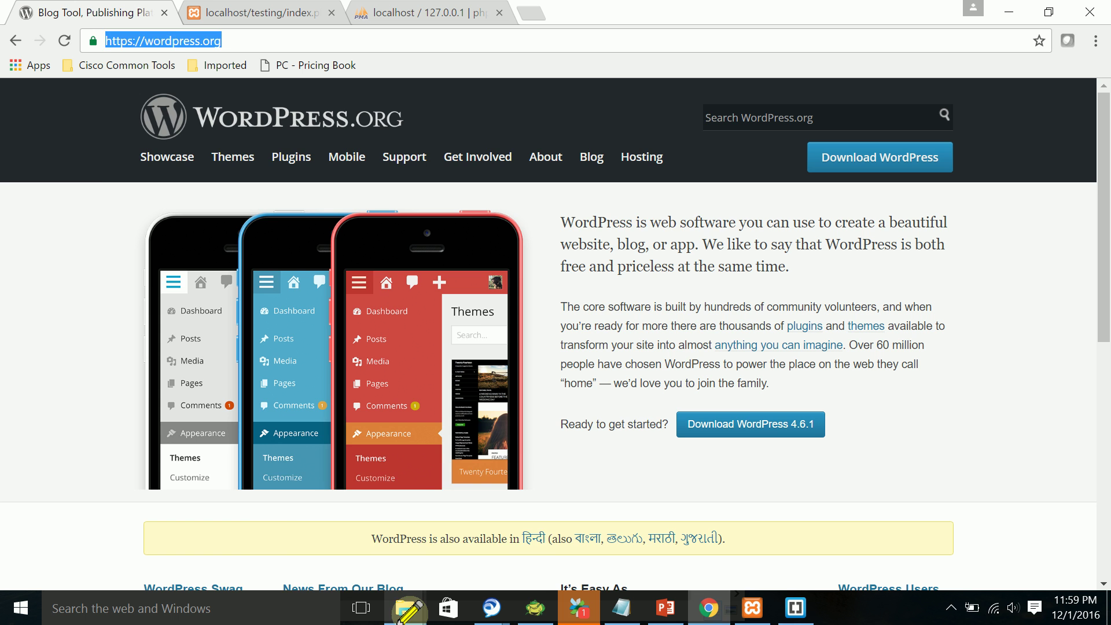
In the softwares folder, inspect the wordpress-4.1 archive and the extracted wordpress folder's contents
mouse_move(408, 609)
click(352, 544)
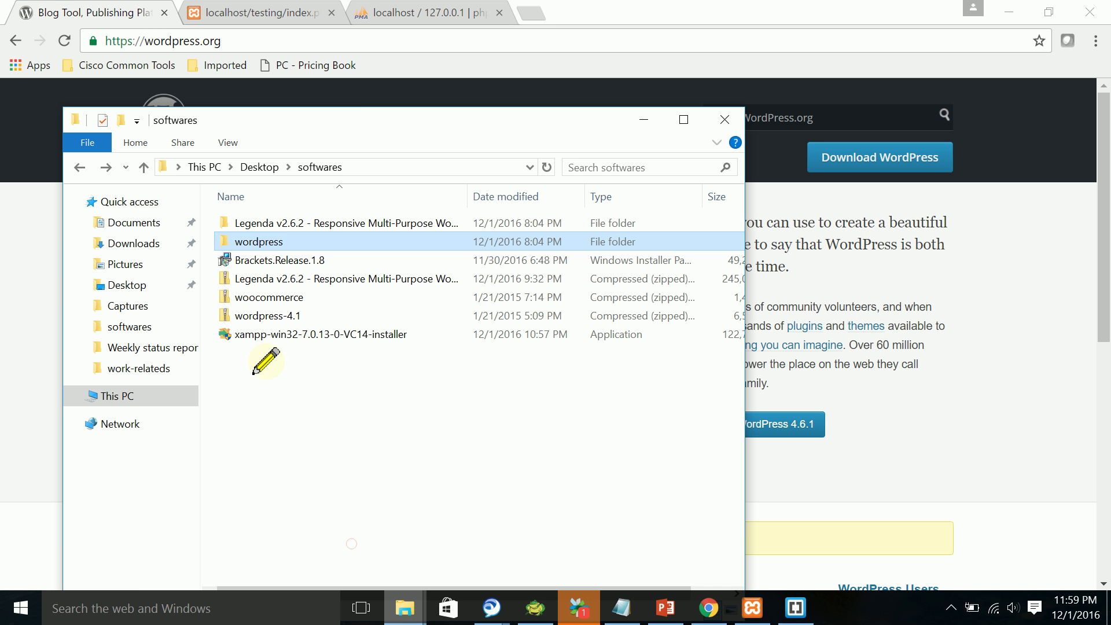
click(261, 316)
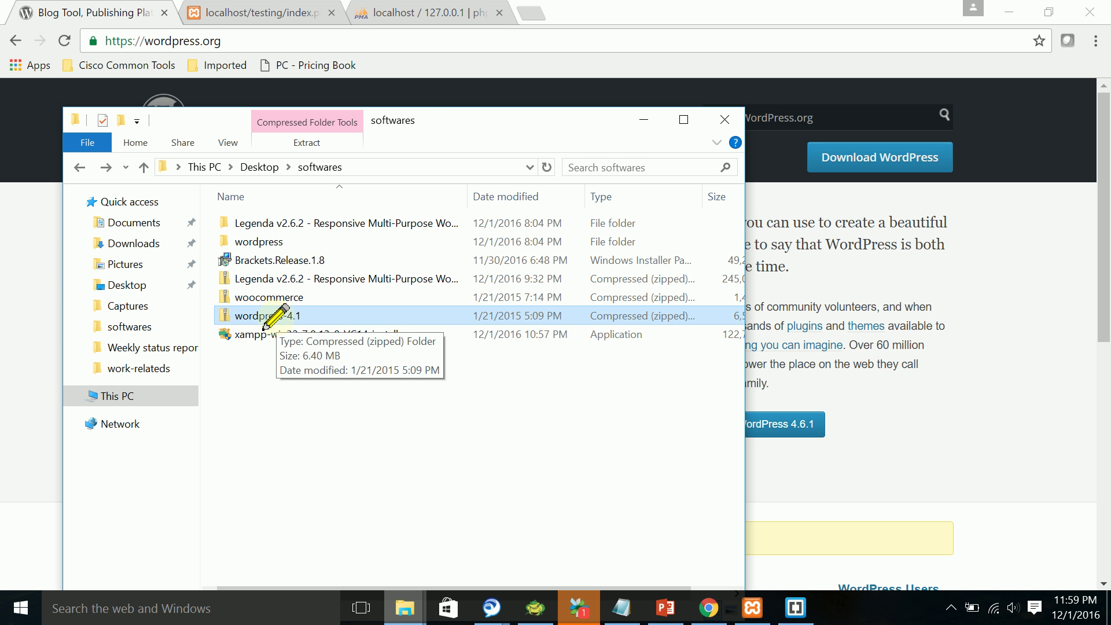
right_click(270, 320)
click(248, 379)
click(253, 243)
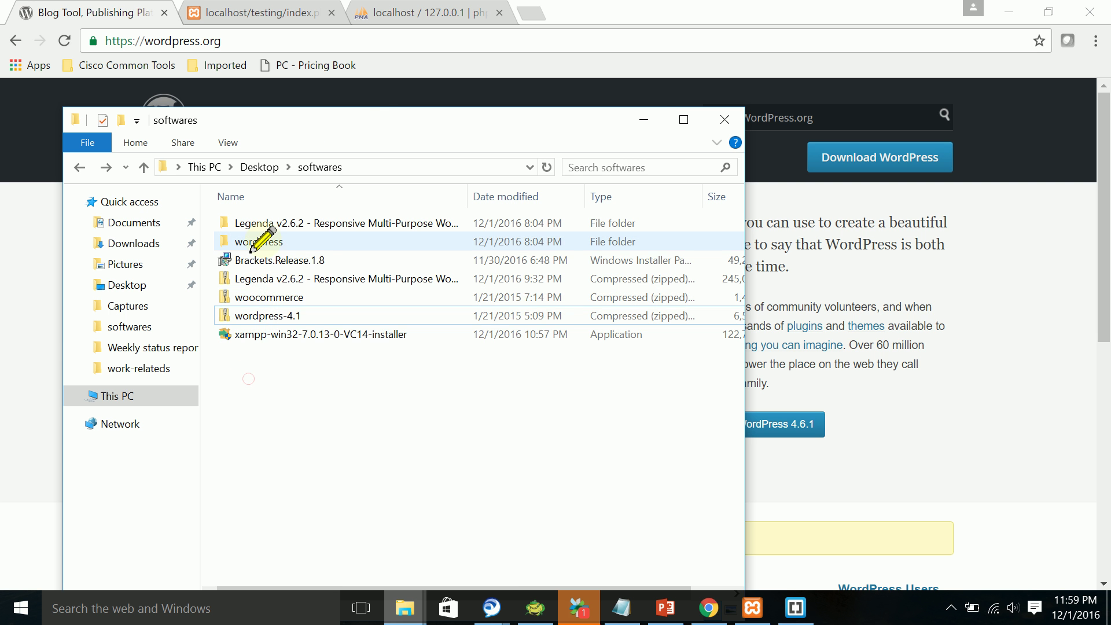
double_click(255, 242)
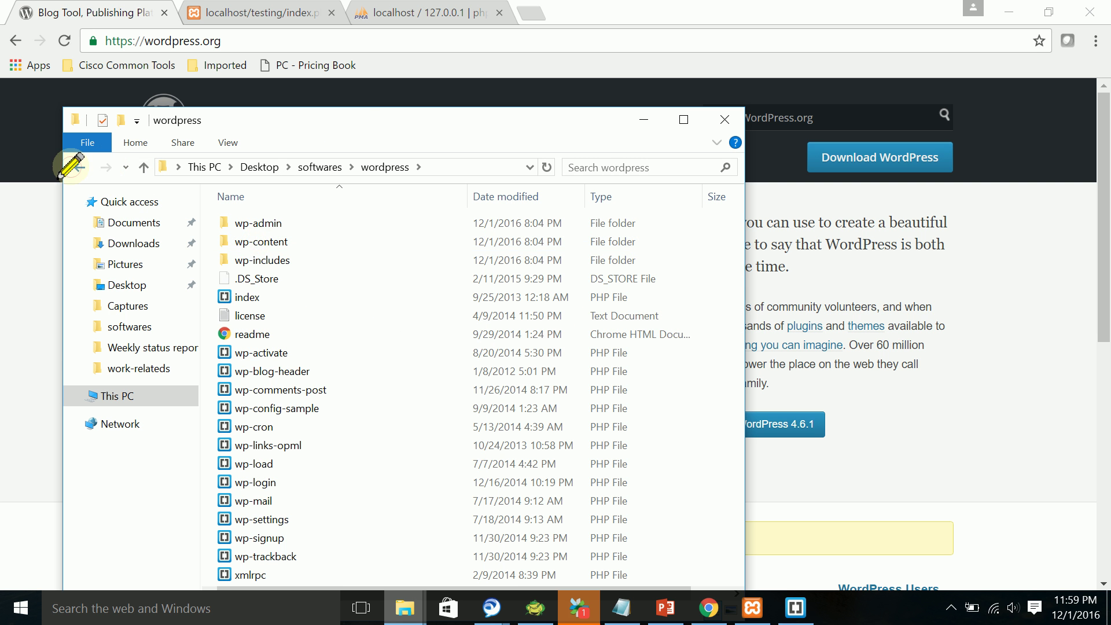
click(74, 167)
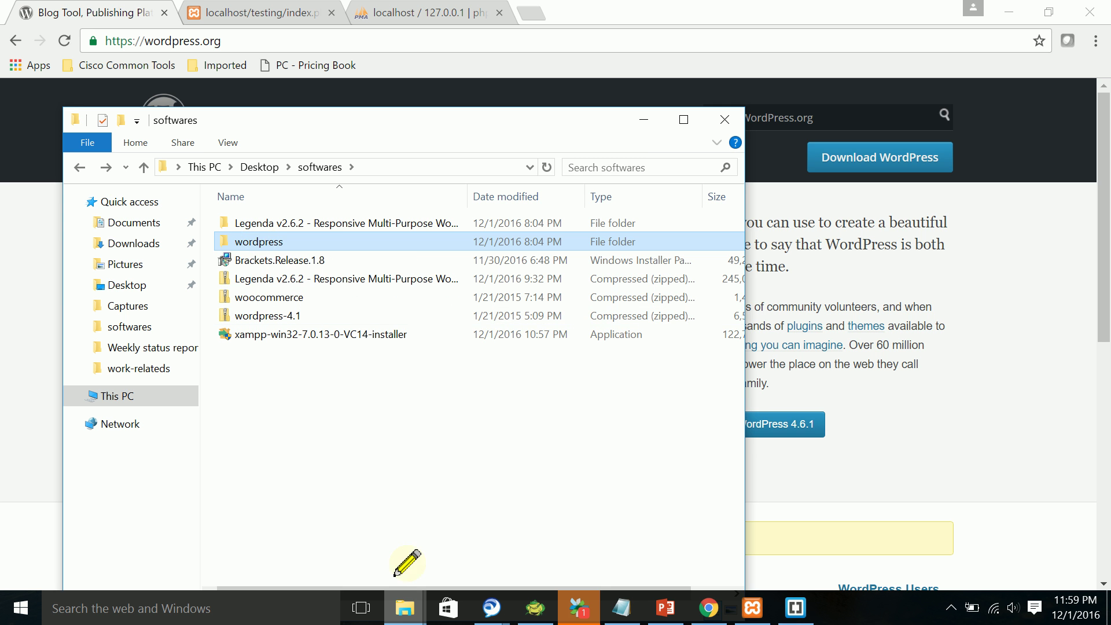
Paste the wordpress folder into C:\xampp\htdocs
click(405, 607)
click(429, 539)
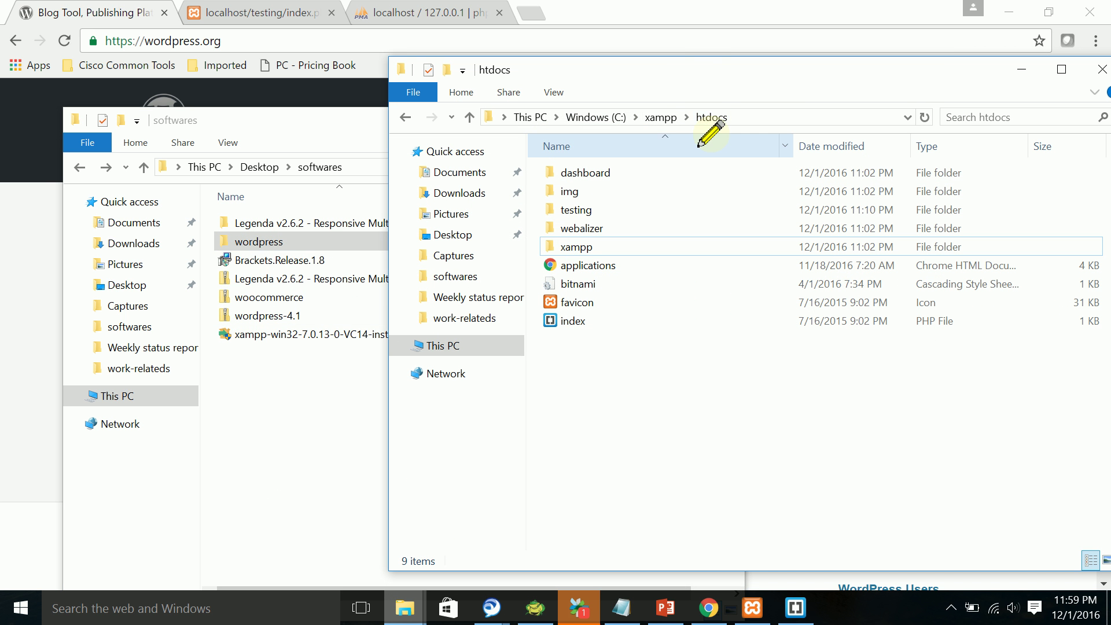
click(264, 242)
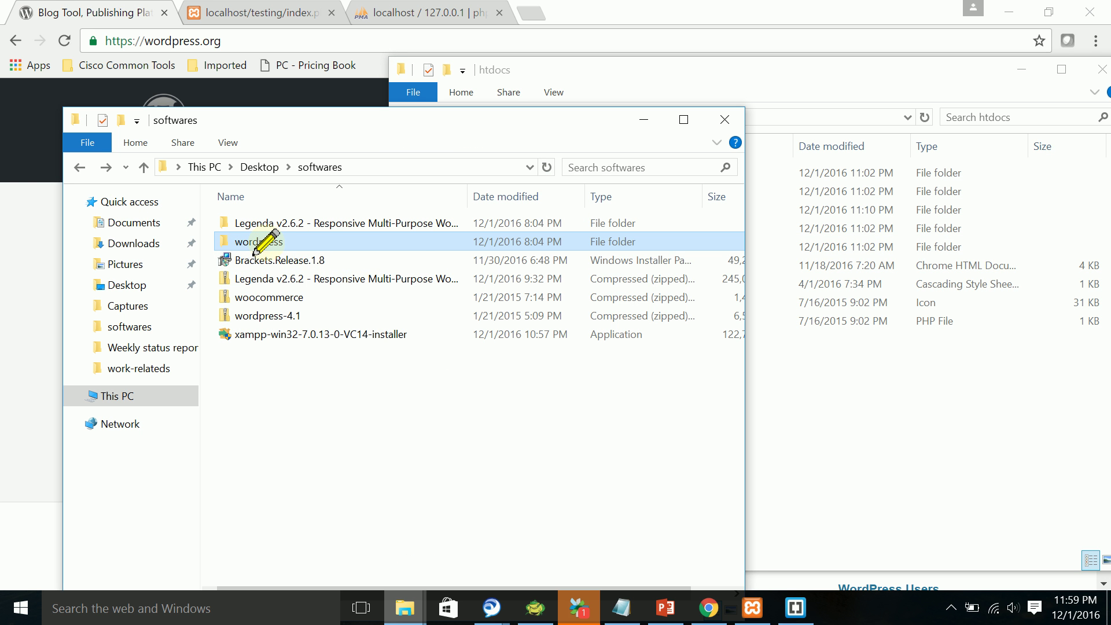
click(807, 466)
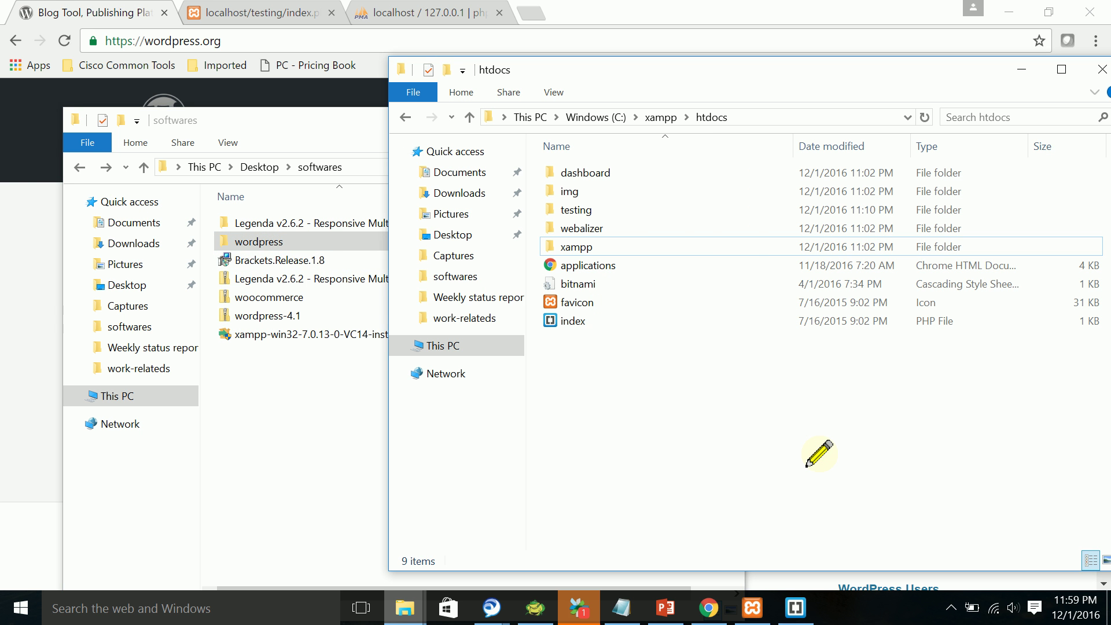
key(ctrl+v)
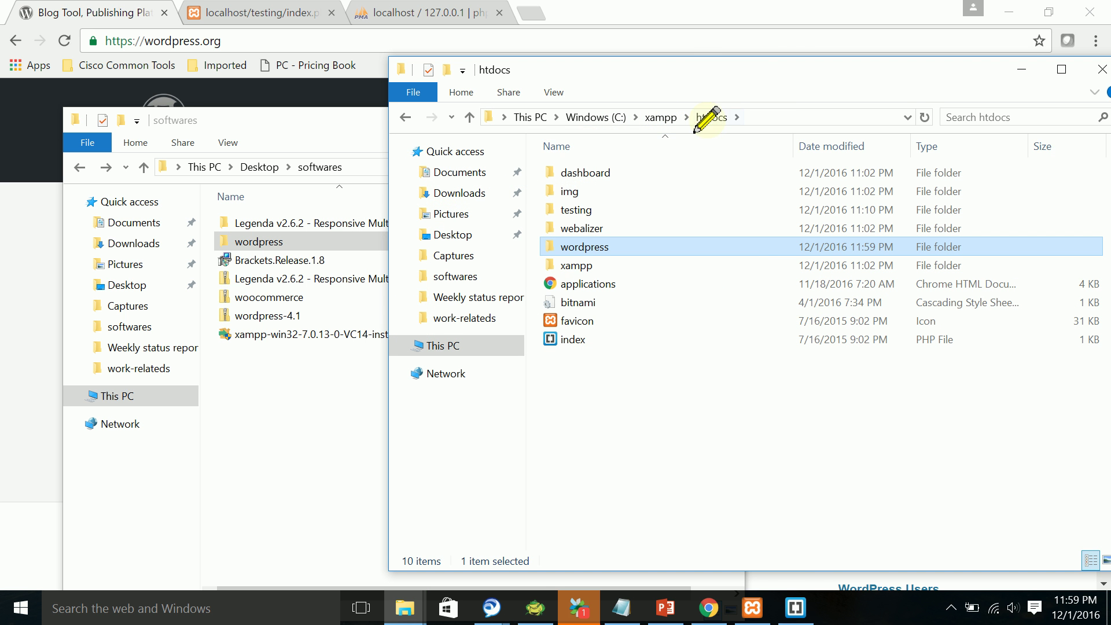
Highlight public_html and www in the index.php notes, then return to the htdocs window
mouse_move(733, 615)
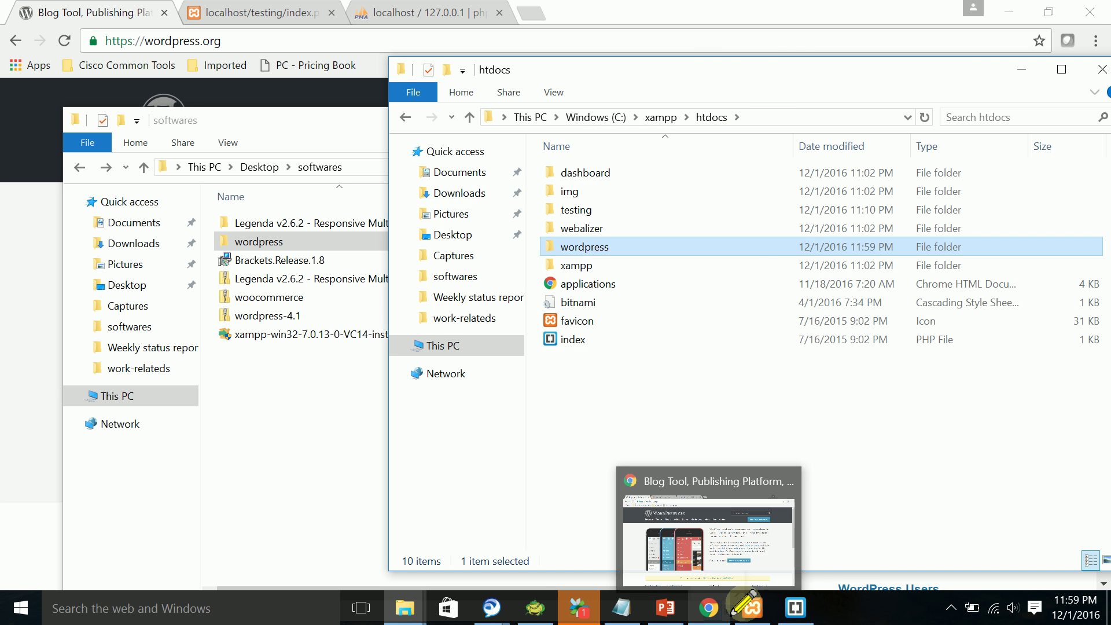
click(796, 608)
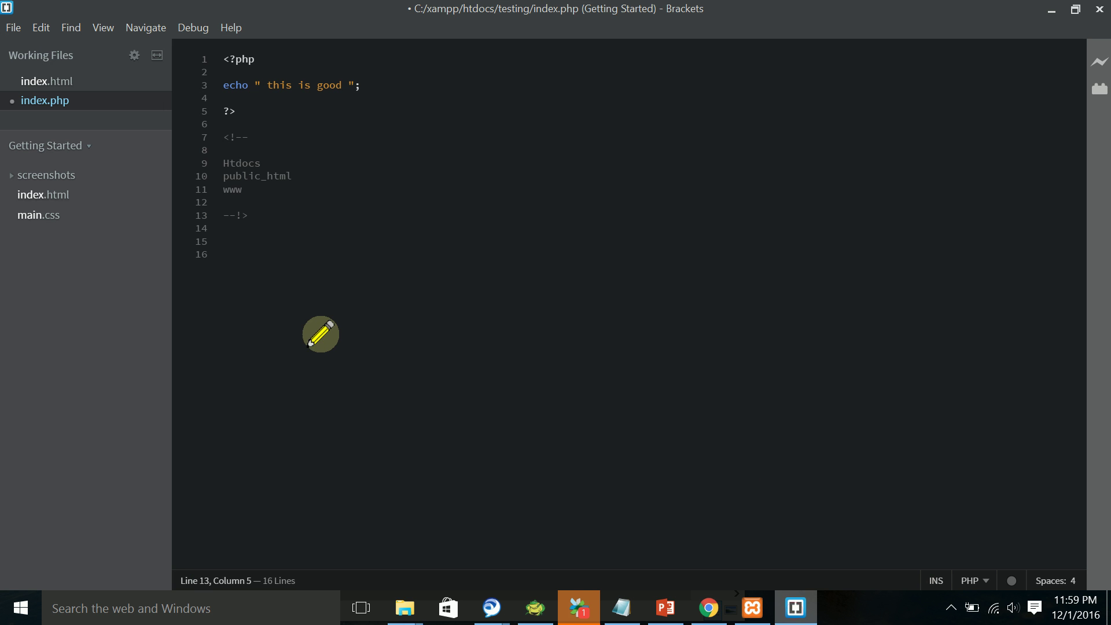
click(226, 178)
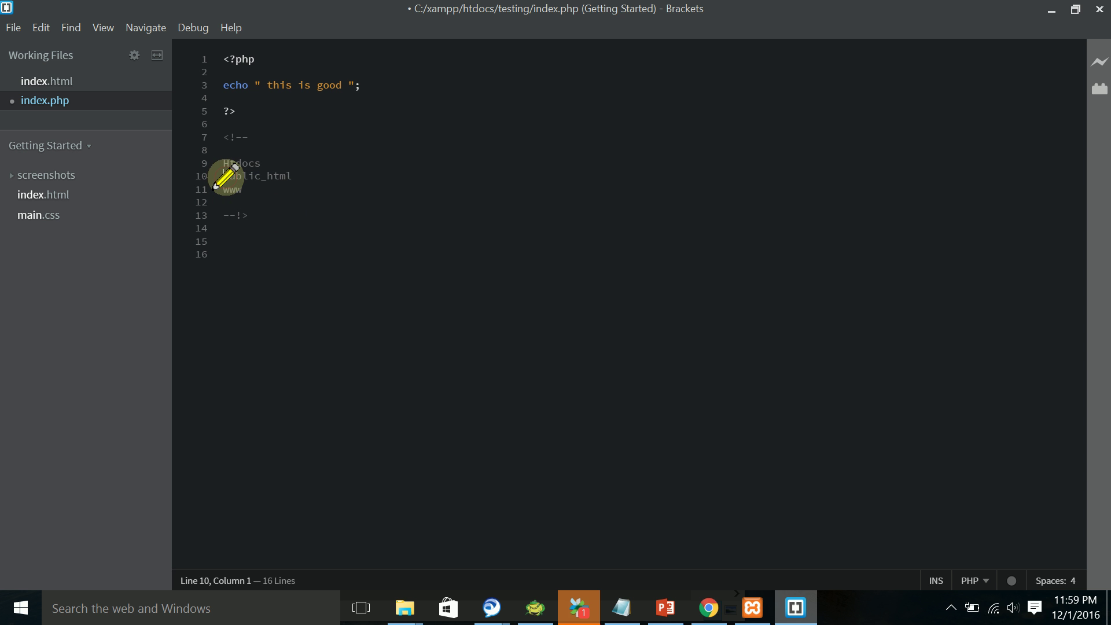
drag(225, 178, 288, 177)
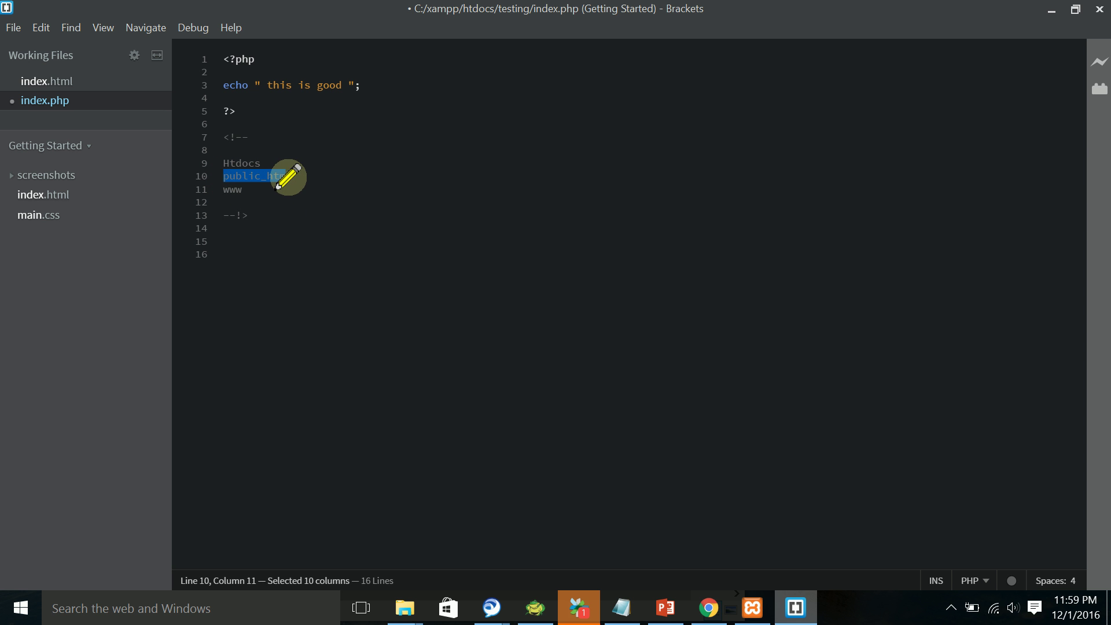
drag(224, 189, 241, 191)
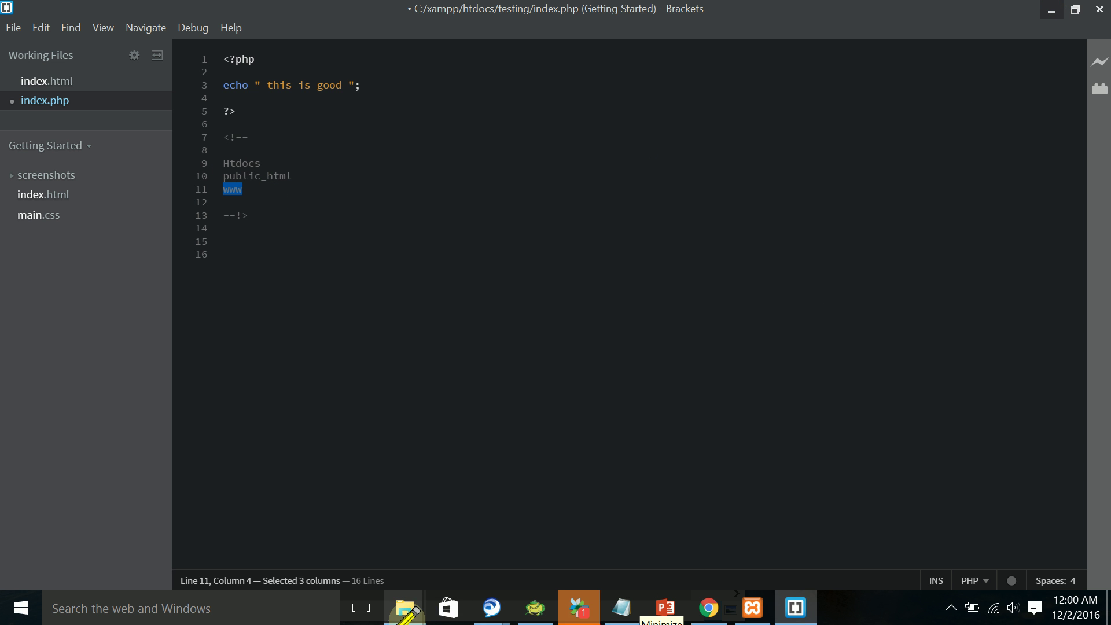
mouse_move(405, 613)
click(434, 550)
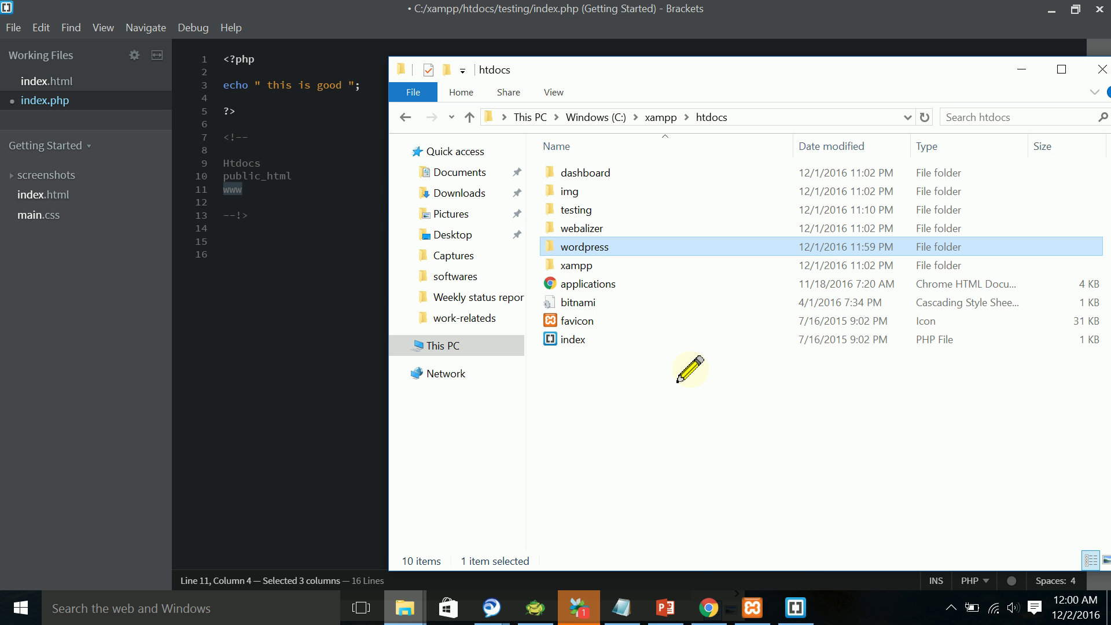
Launch phpMyAdmin from the MySQL Admin button in XAMPP Control Panel
click(709, 606)
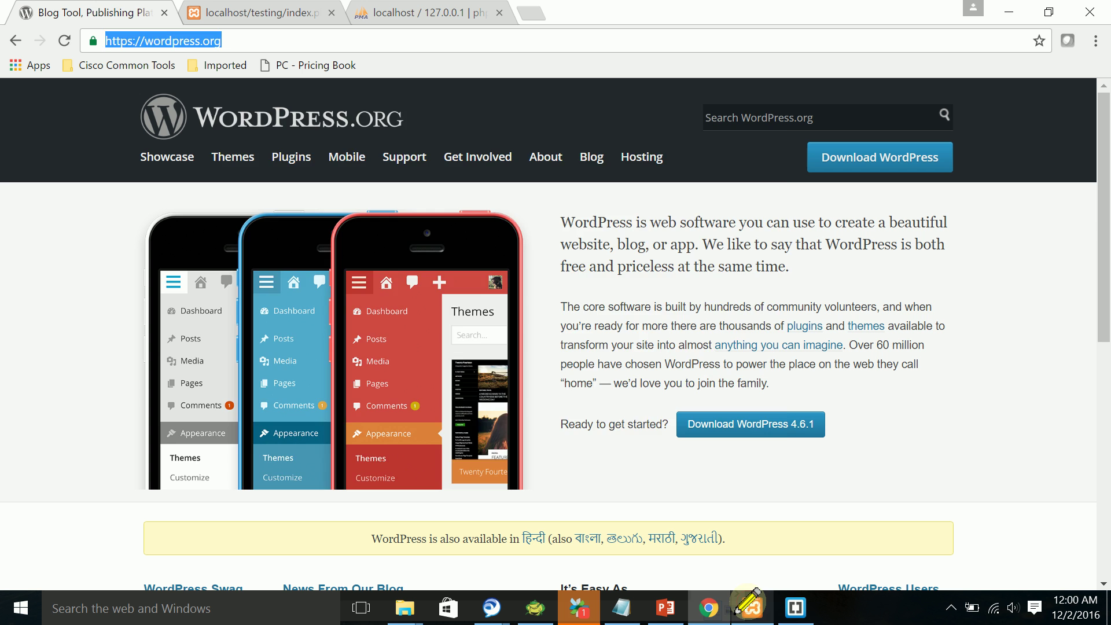
click(752, 607)
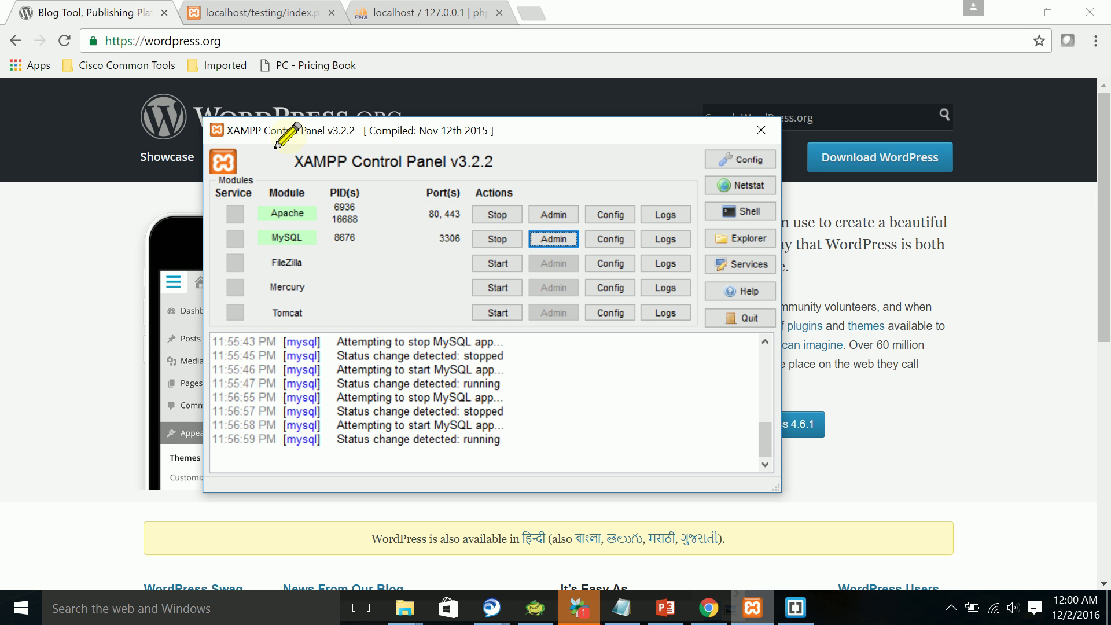
click(553, 239)
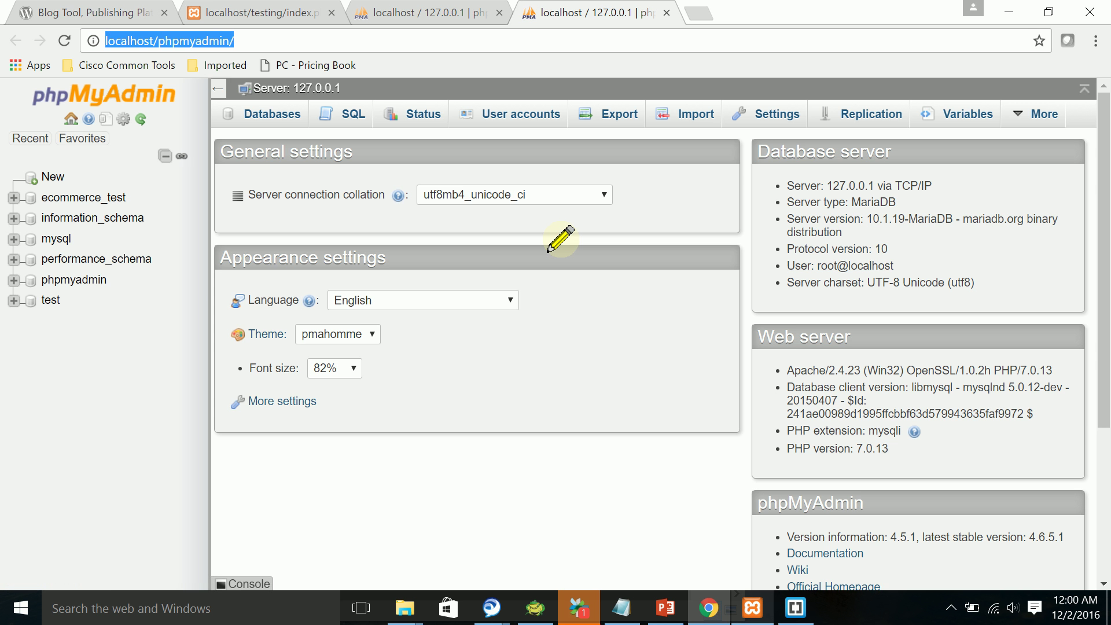
List the databases, try creating an 'ecommerce' database, and open ecommerce from the sidebar
click(257, 114)
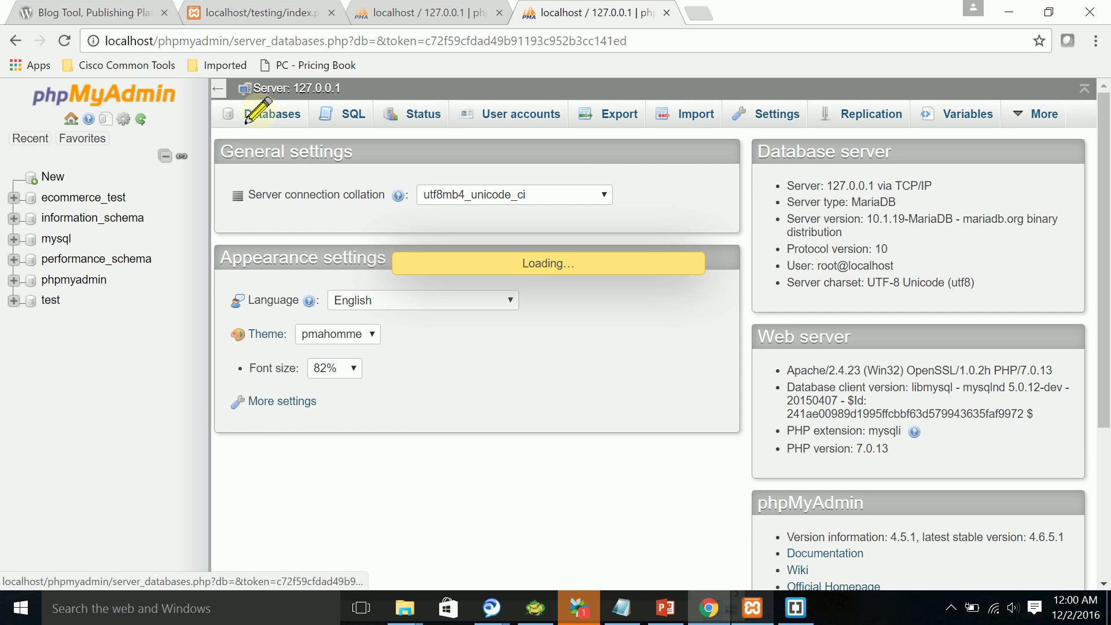
click(310, 243)
text(ec)
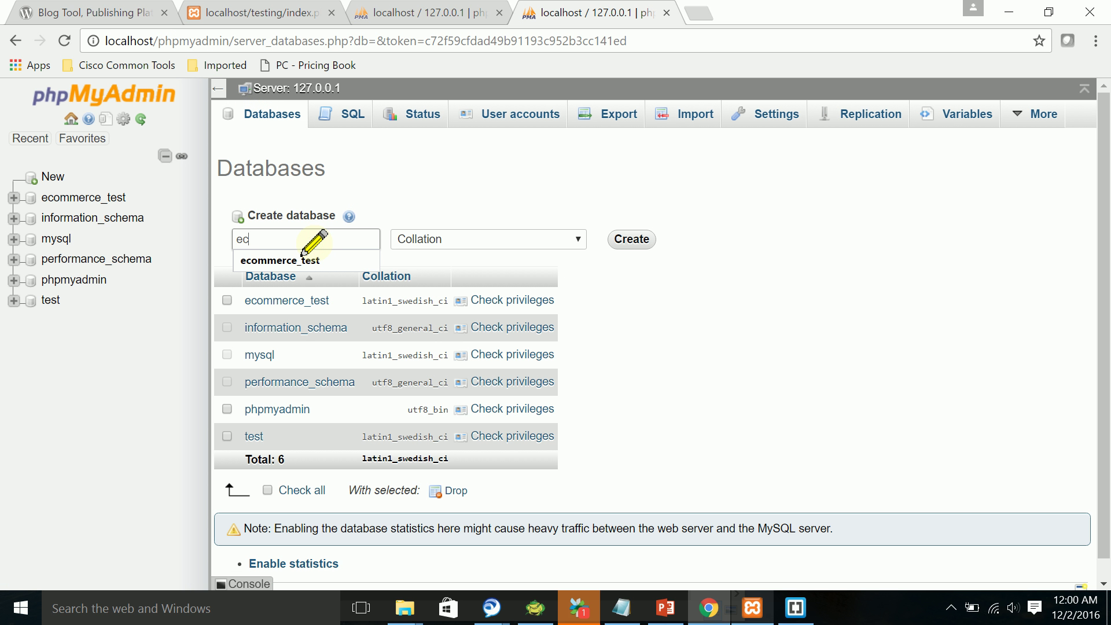
key(BackSpace)
key(BackSpace)
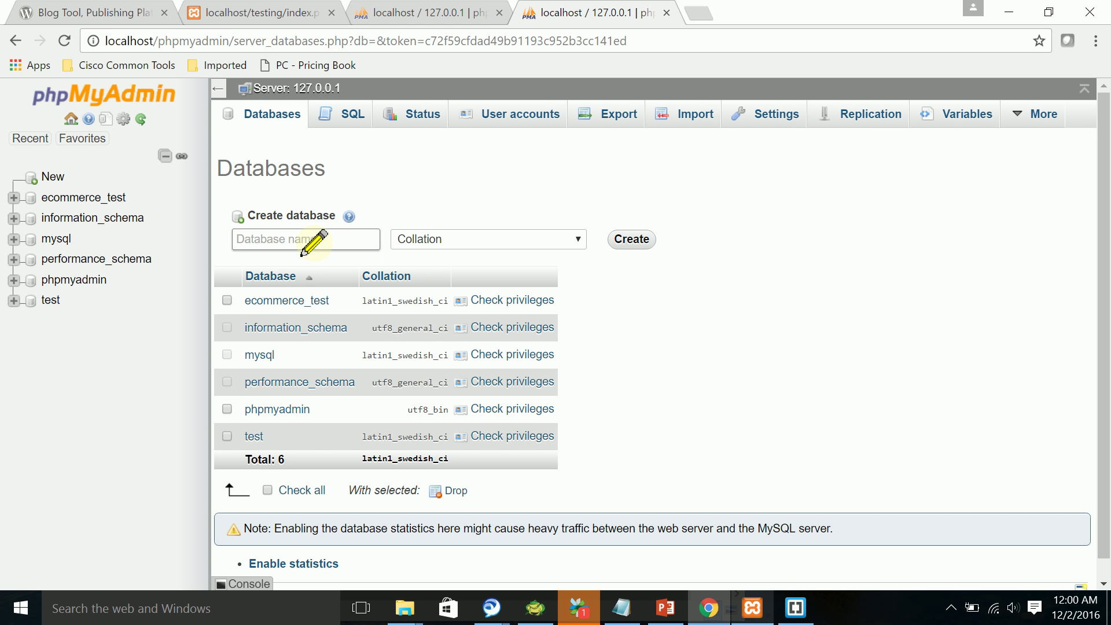
text(ecommerce)
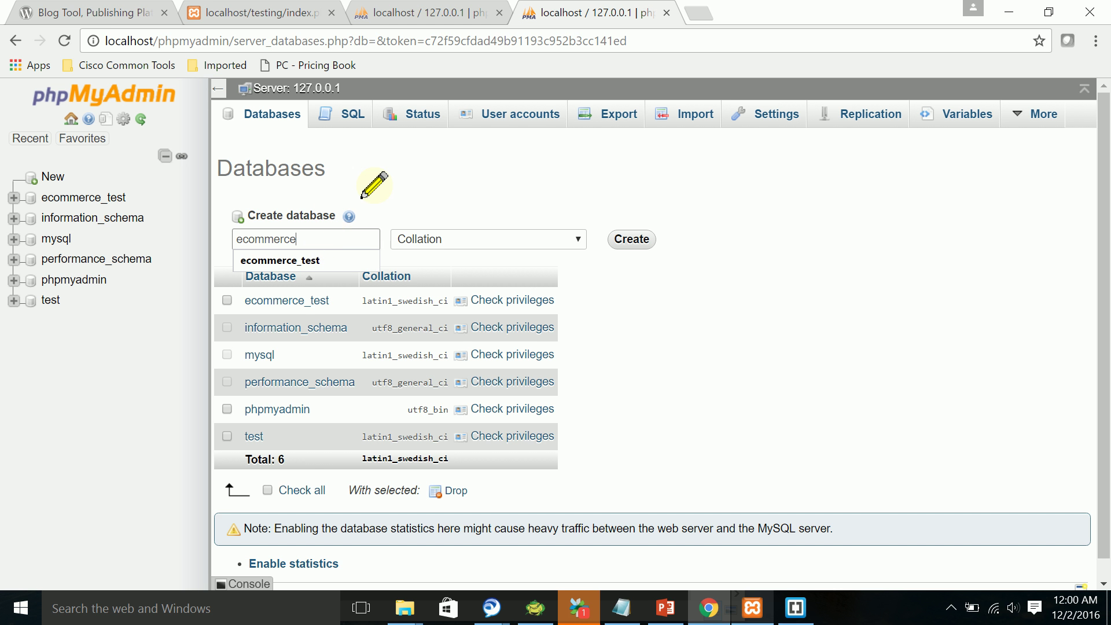
click(374, 185)
click(632, 240)
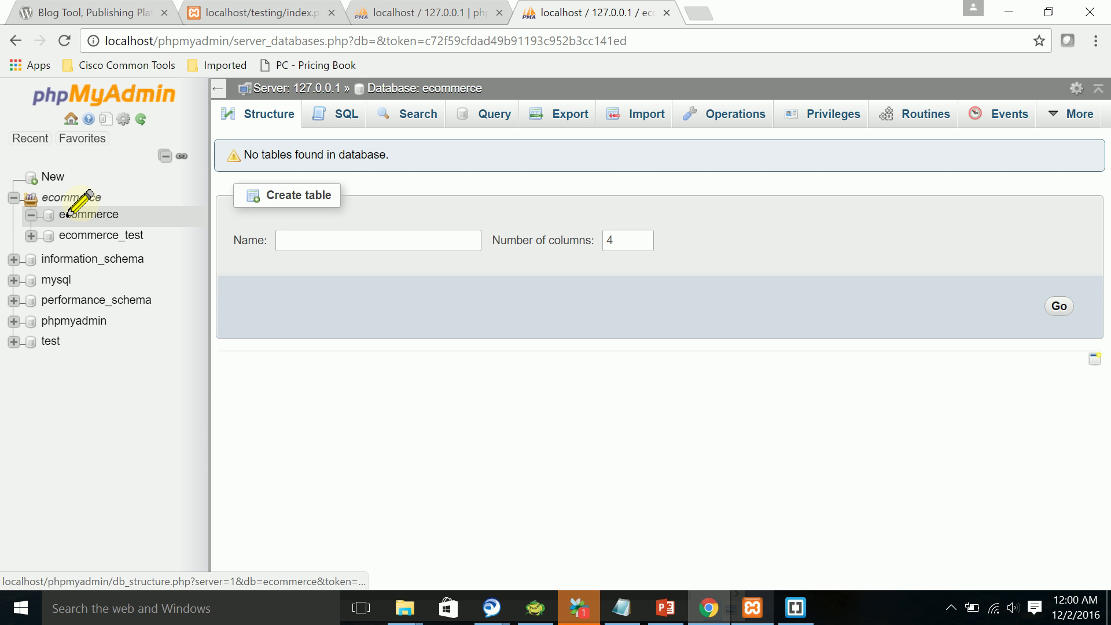
double_click(75, 198)
click(72, 214)
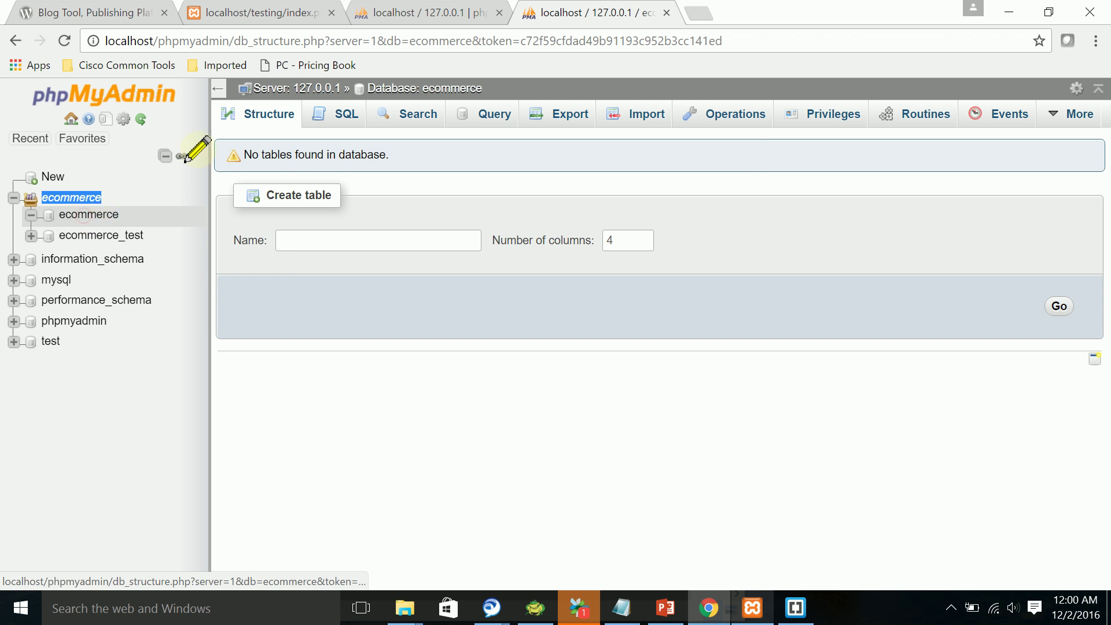
click(51, 177)
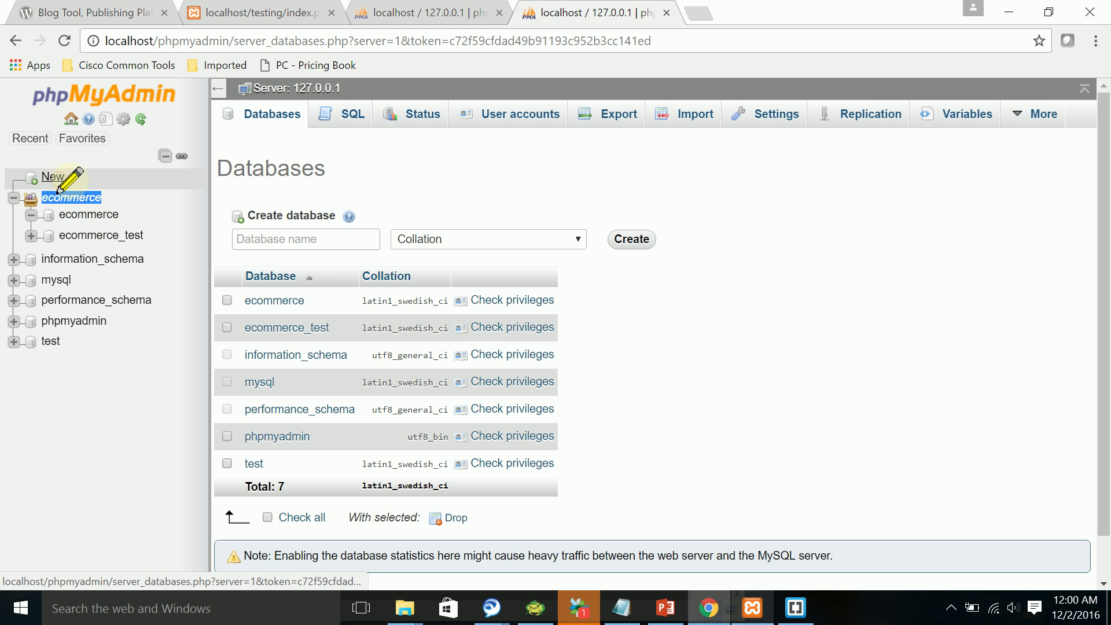
Retry creating the 'ecommerce' database, which already exists
click(303, 243)
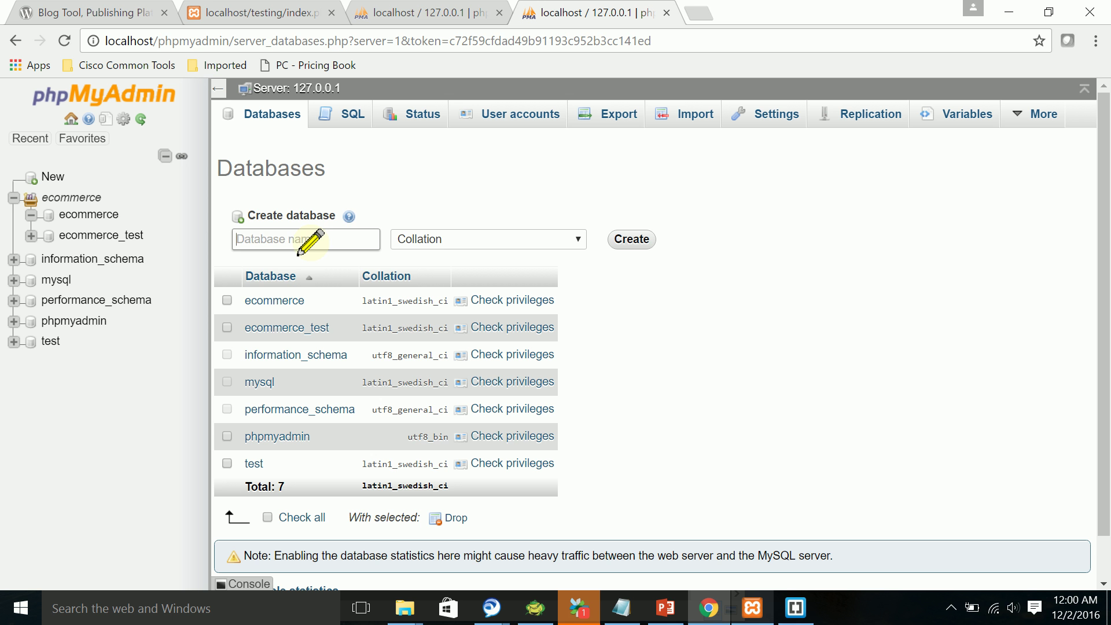
text(e)
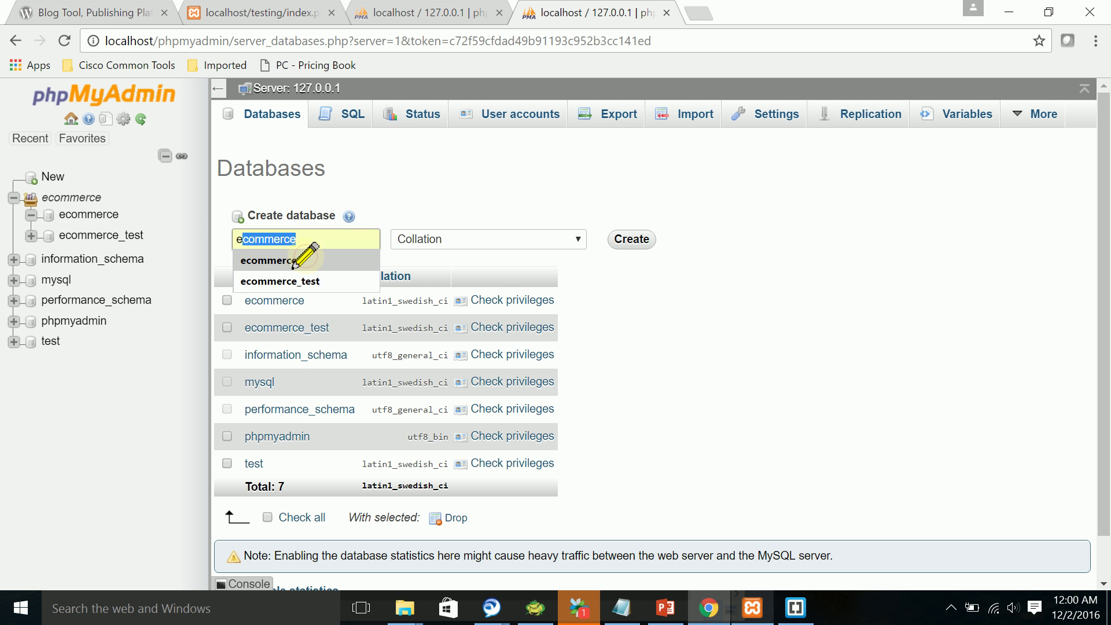
click(305, 255)
click(631, 237)
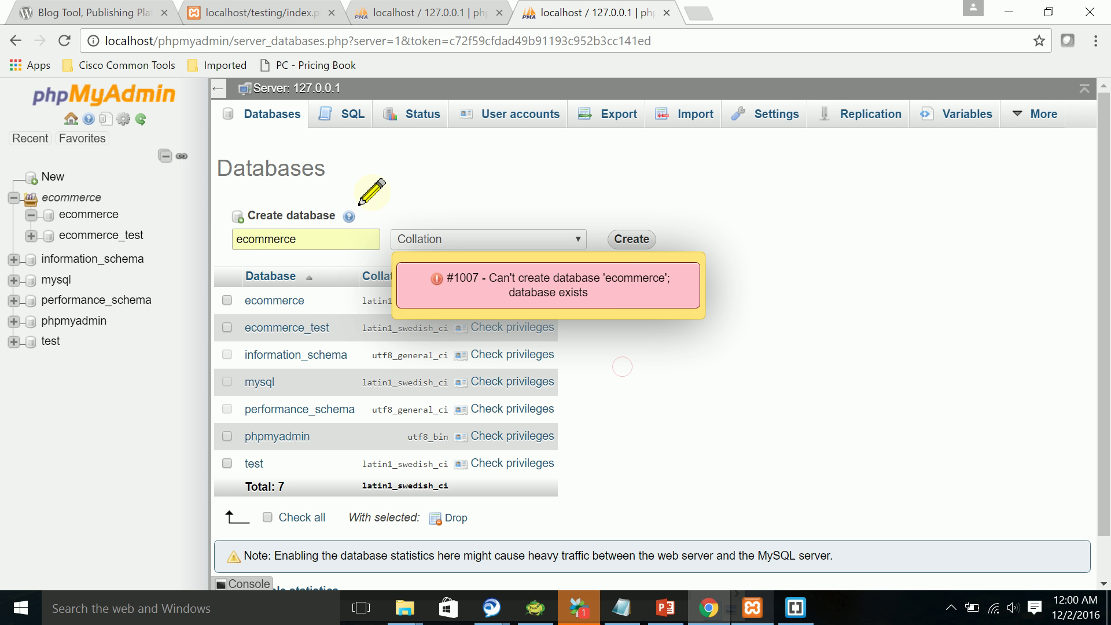
Browse the ecommerce_test and ecommerce databases, then return to the Databases list
right_click(87, 234)
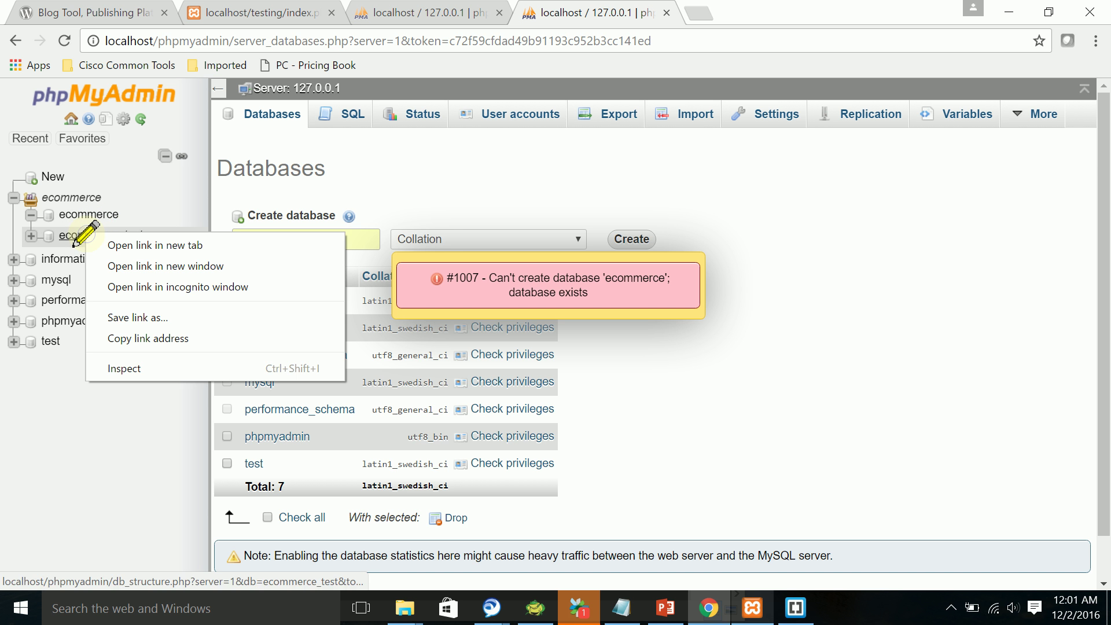
click(118, 225)
click(109, 235)
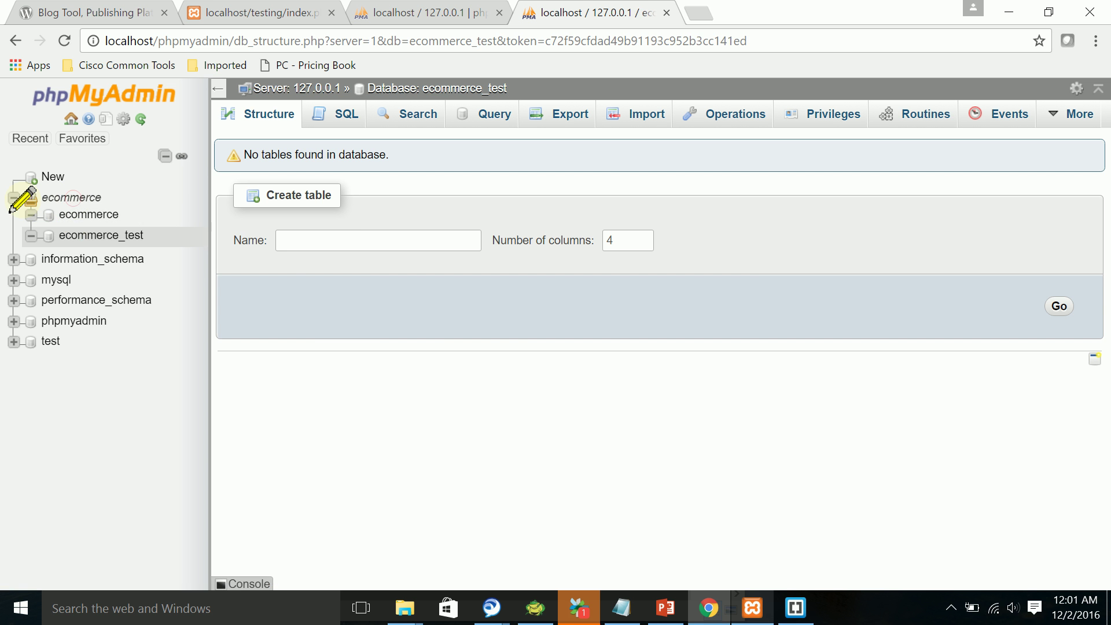
double_click(49, 200)
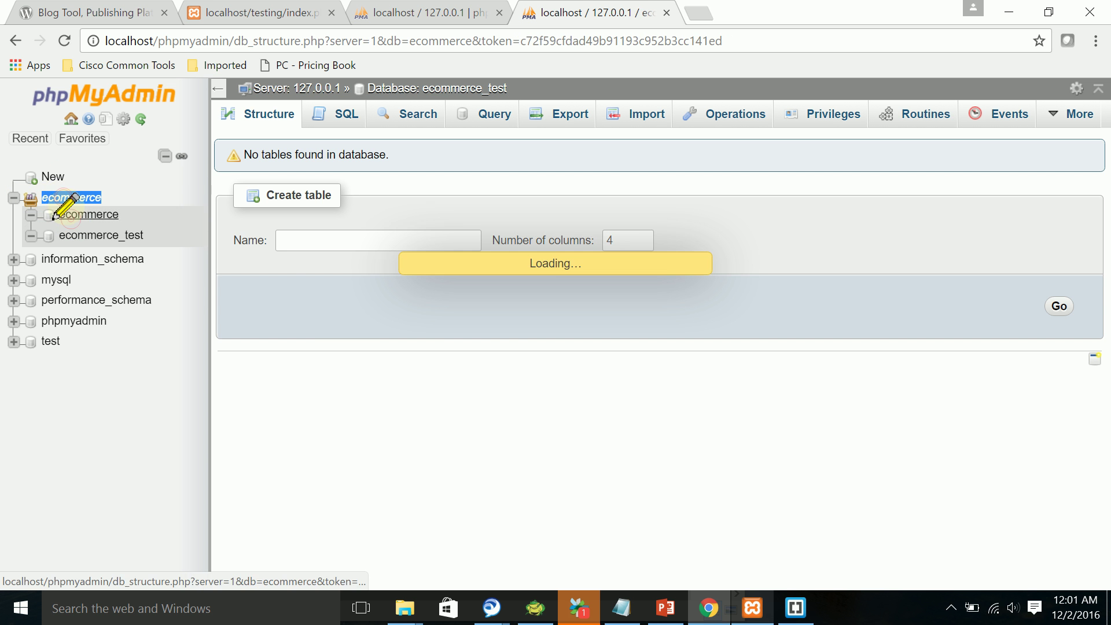
click(53, 175)
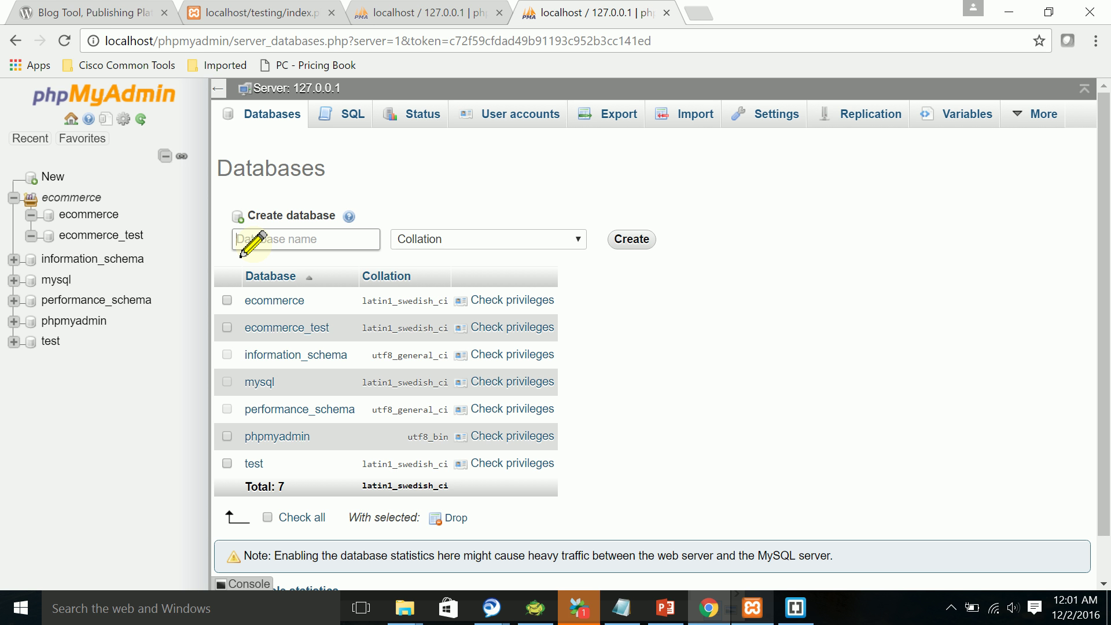
Create the clothing_store database and open its empty structure page
click(240, 255)
text(clothing_store)
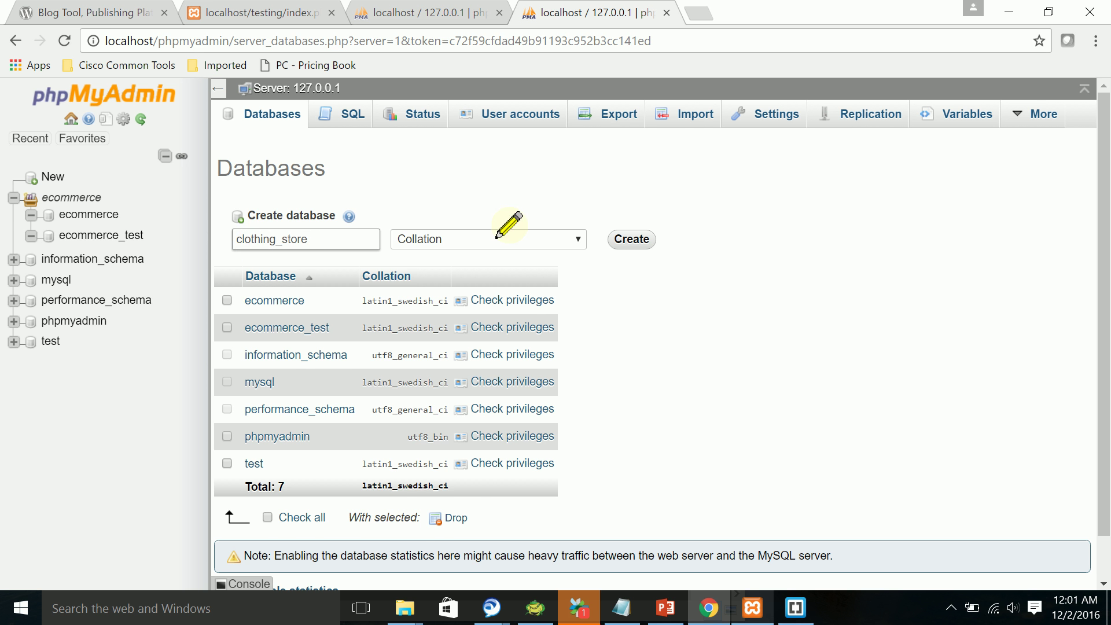
click(625, 240)
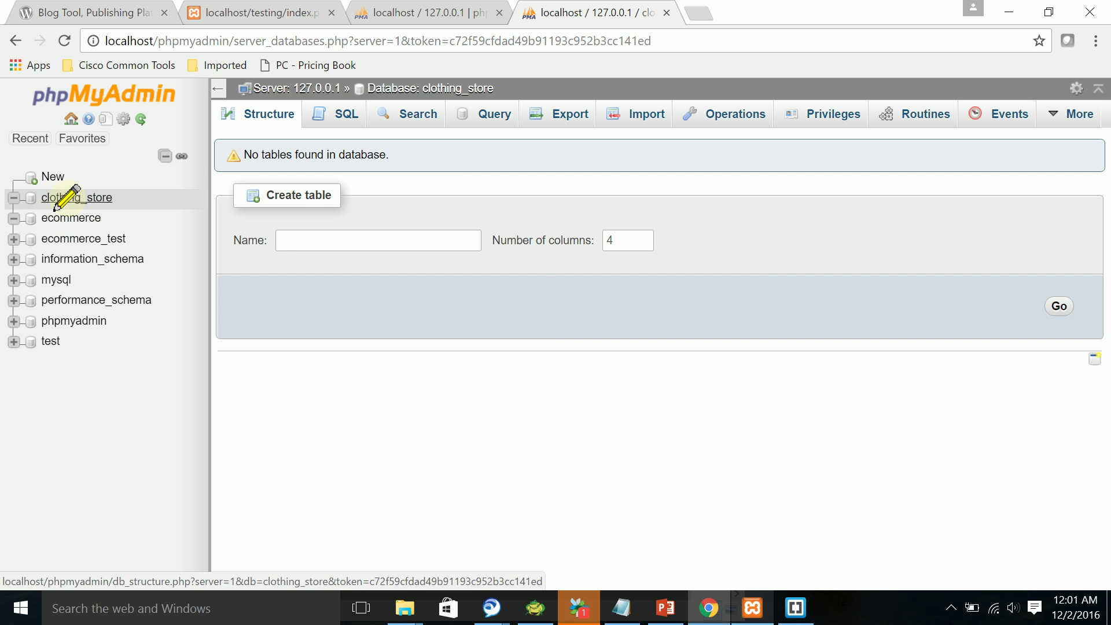
click(56, 208)
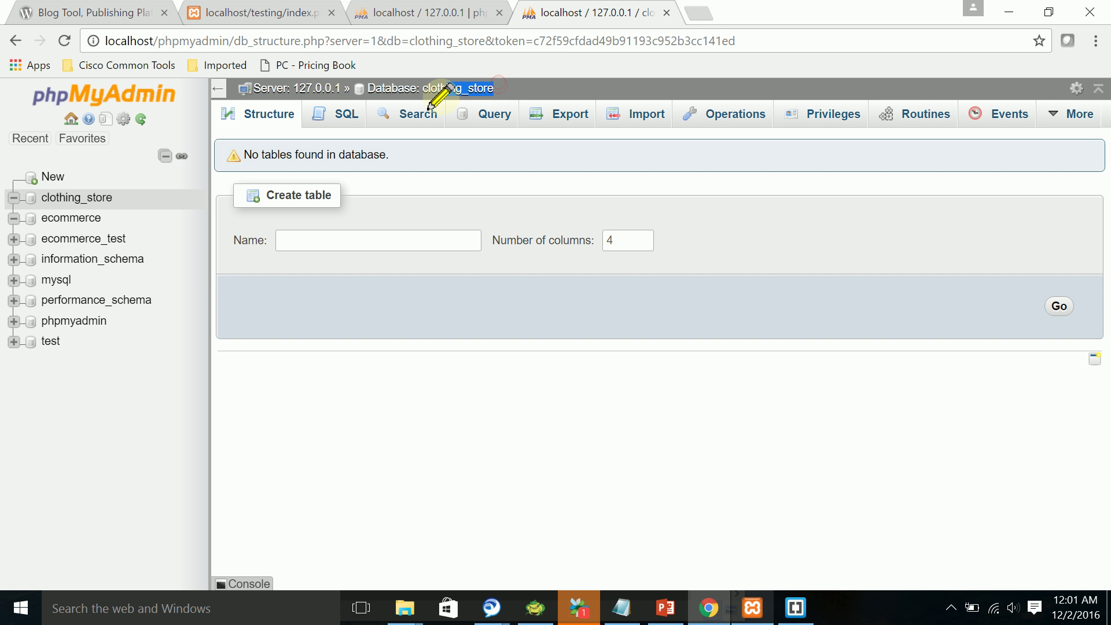
drag(452, 87, 437, 87)
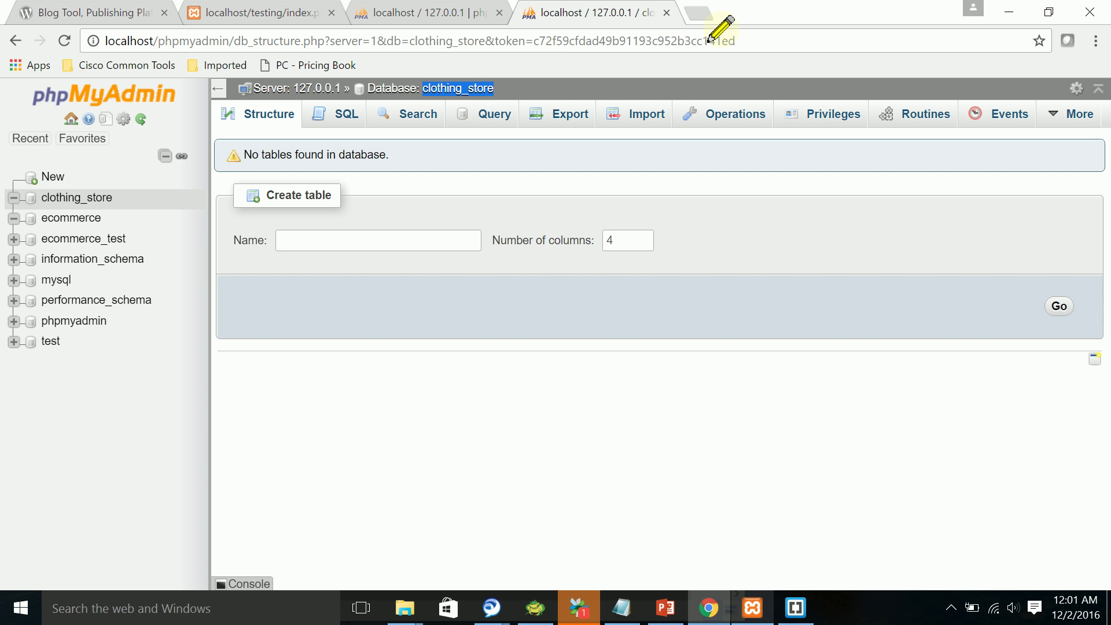
Open localhost/wordpress in a new tab to reach the WordPress setup page
click(697, 13)
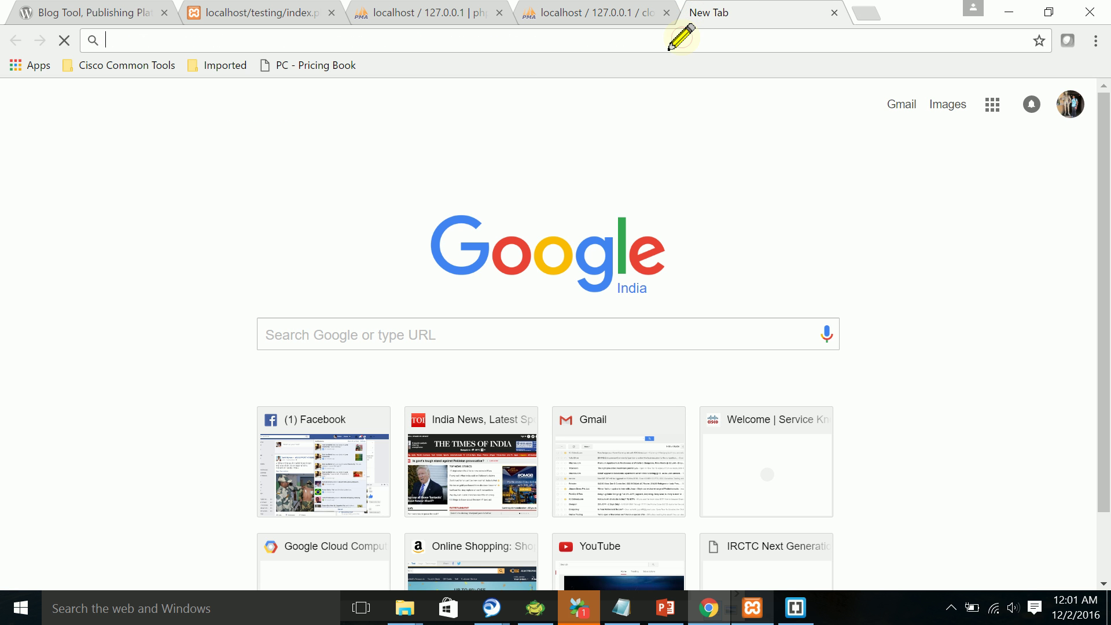
text(localhost)
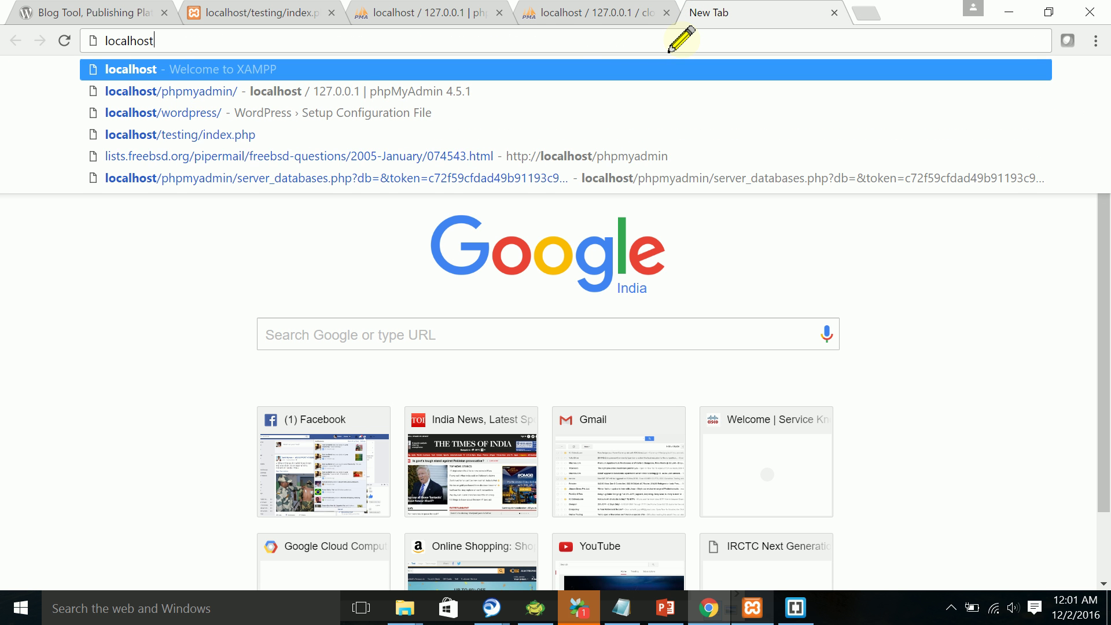
text(/wordpre)
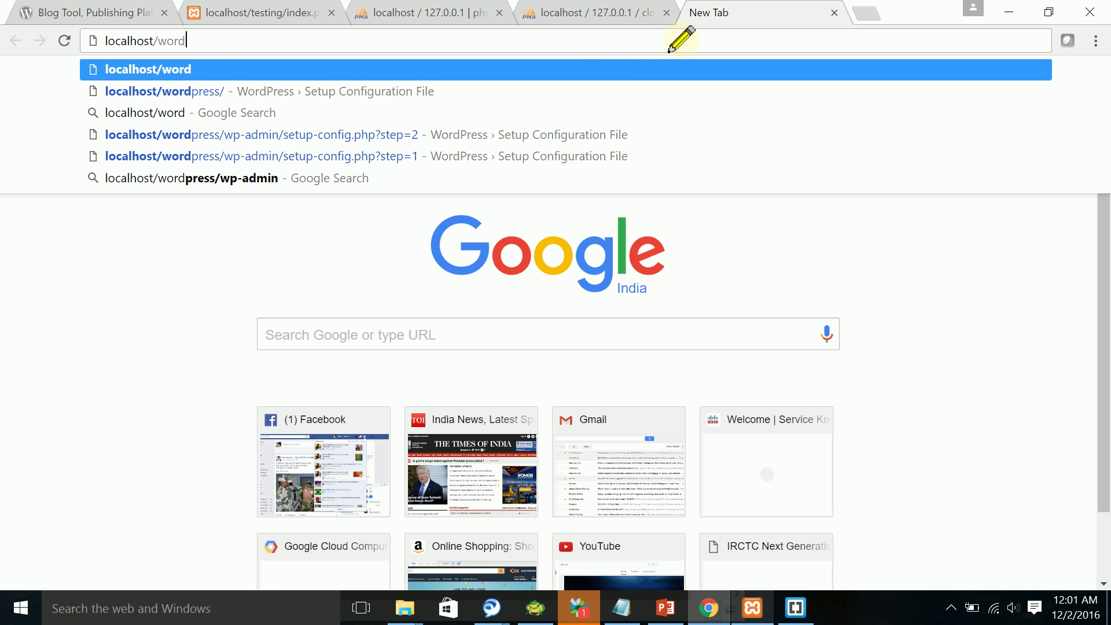
text(ss)
key(Return)
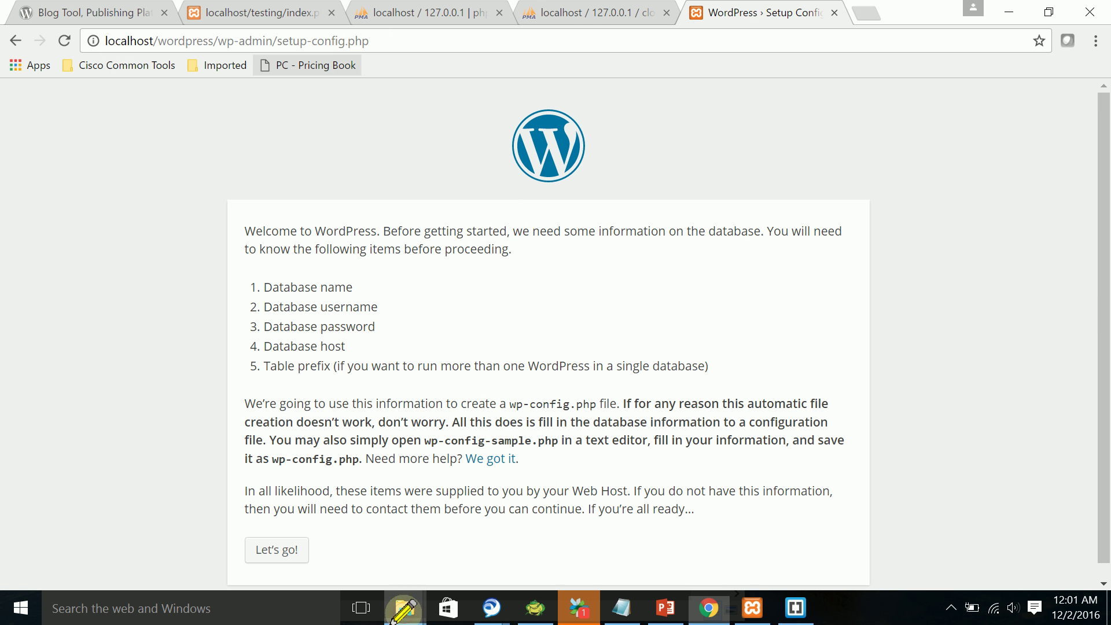
Check the wordpress folder's files in htdocs, then review the setup page's database requirements
mouse_move(405, 607)
click(496, 467)
double_click(585, 249)
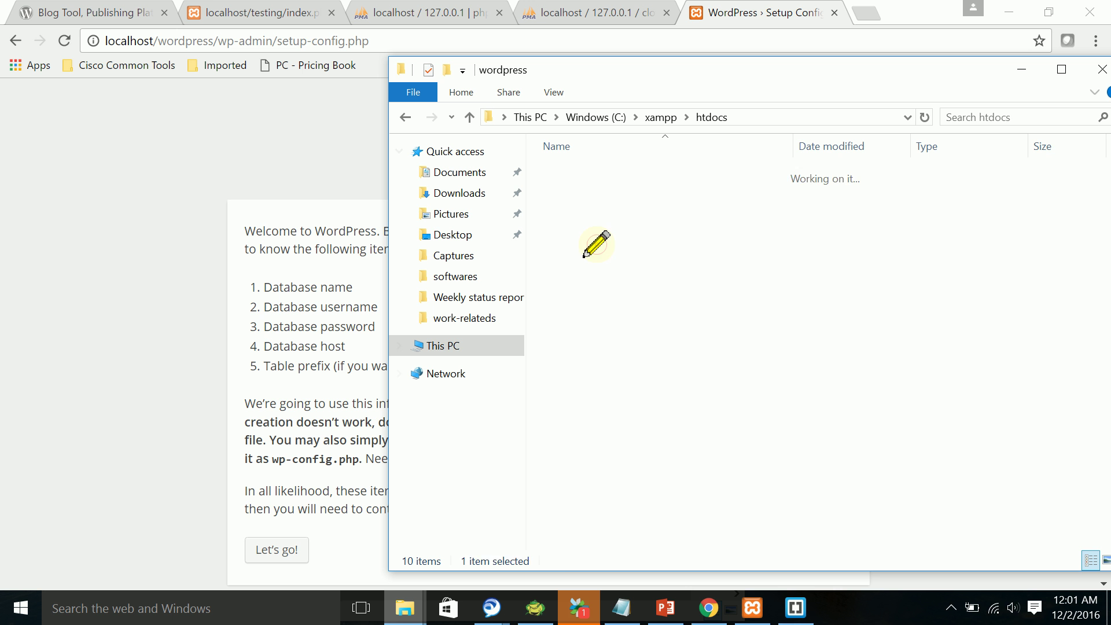
click(560, 252)
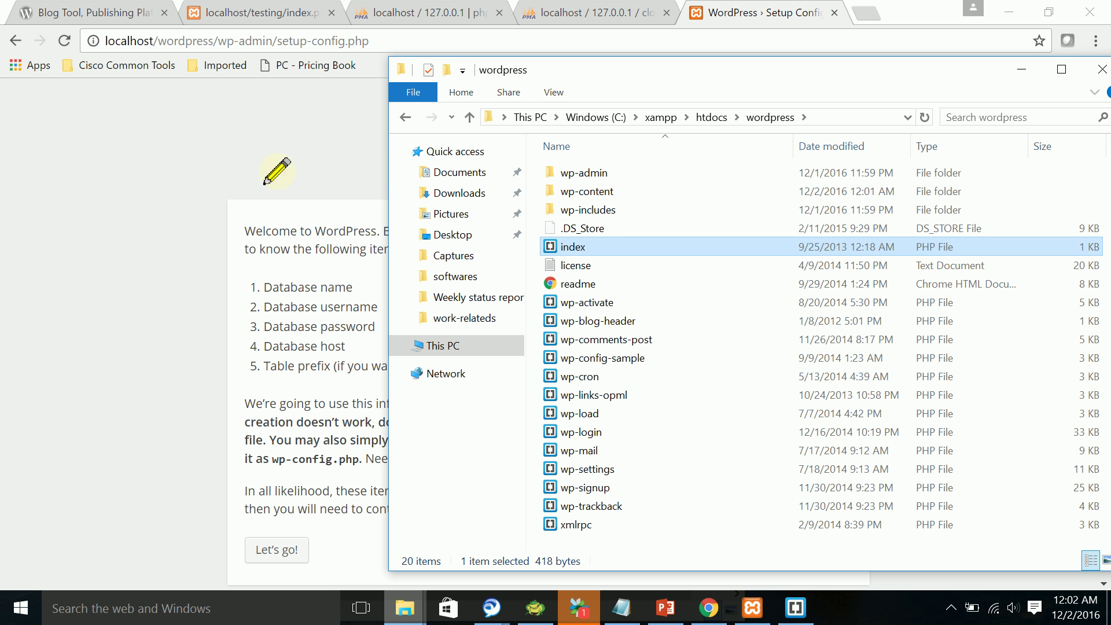
click(254, 153)
scroll(376, 322, down, 1)
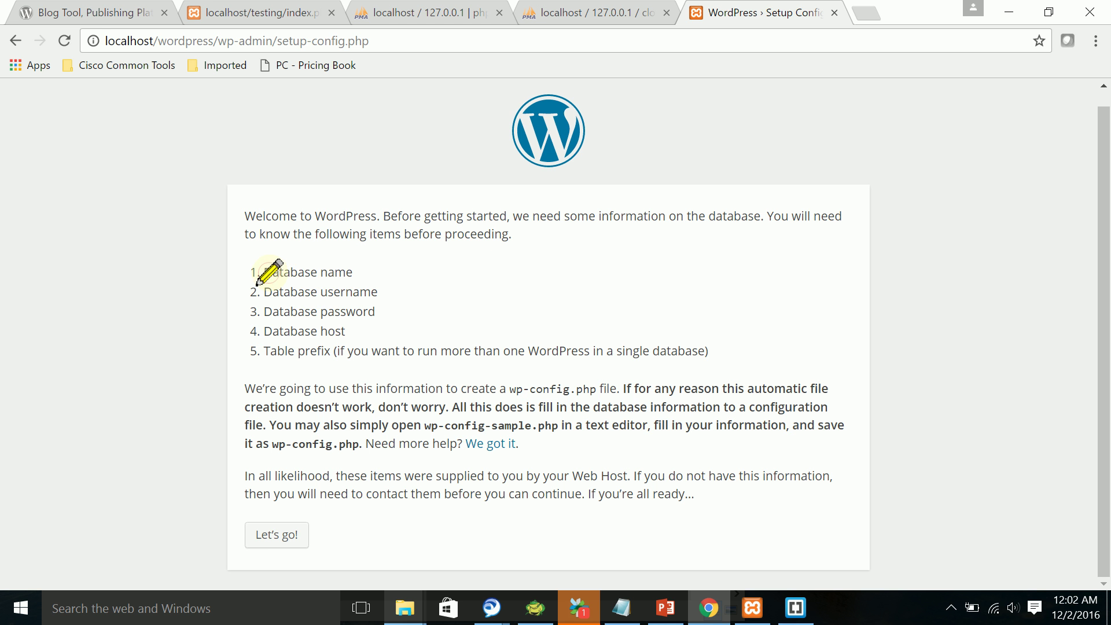
drag(264, 272, 346, 273)
click(284, 309)
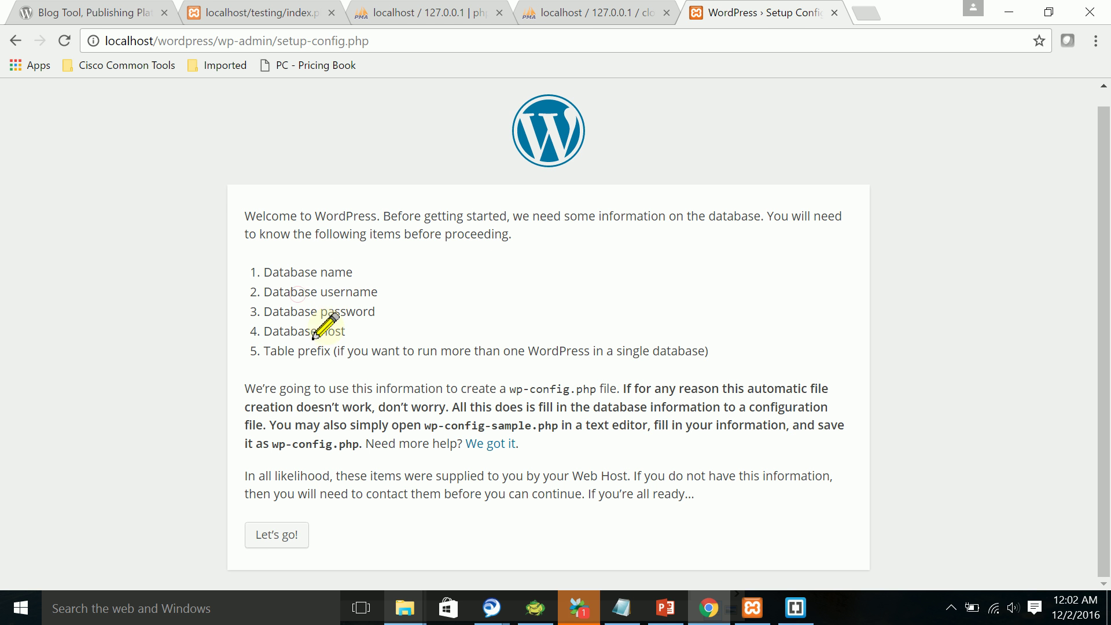
Submit database name clothing_store, user root, an empty password, host localhost and prefix wp_
click(255, 543)
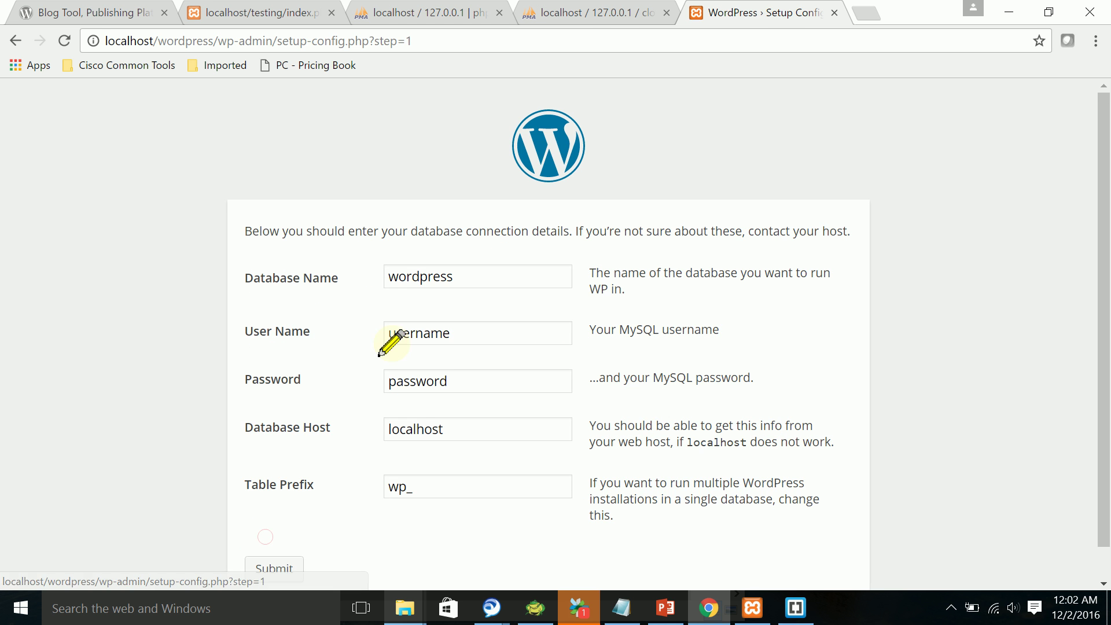
double_click(413, 277)
text(clothing_store)
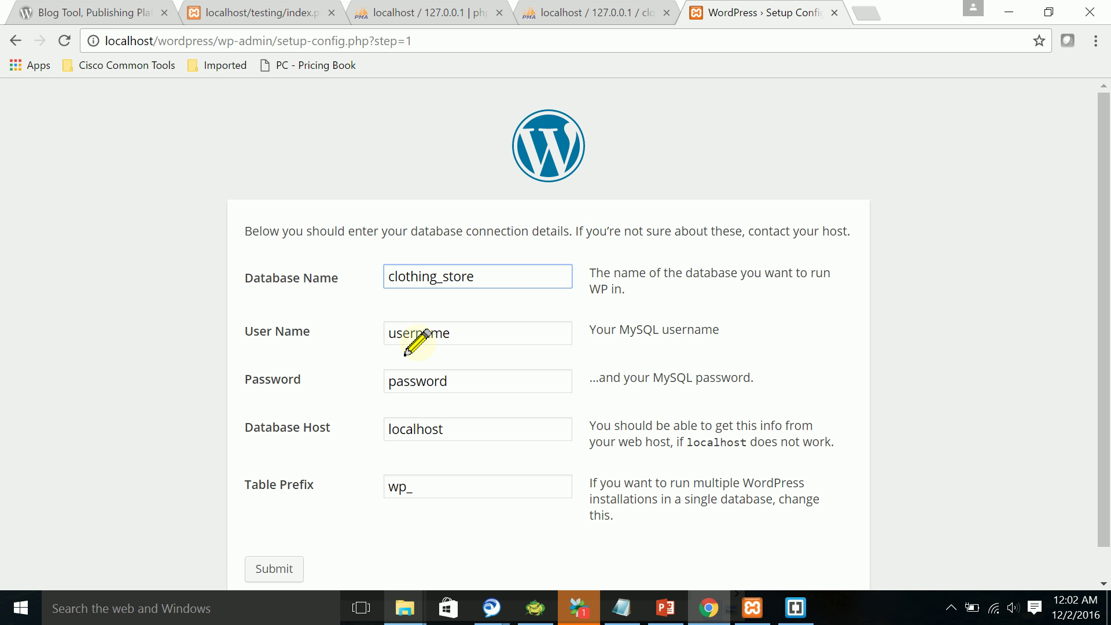
double_click(417, 338)
text(root)
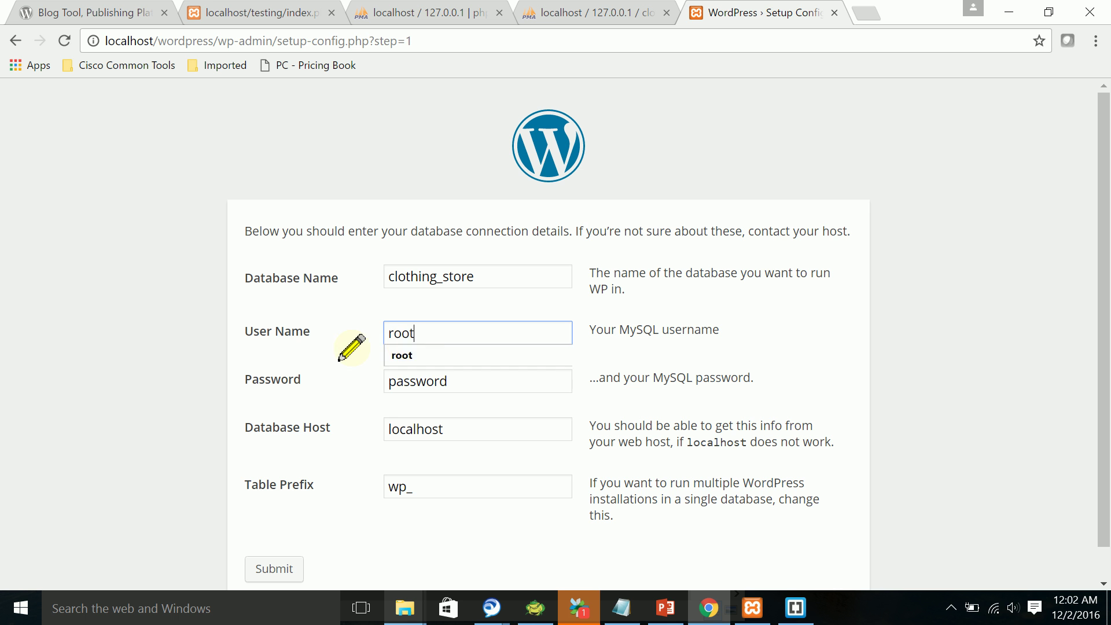
click(341, 359)
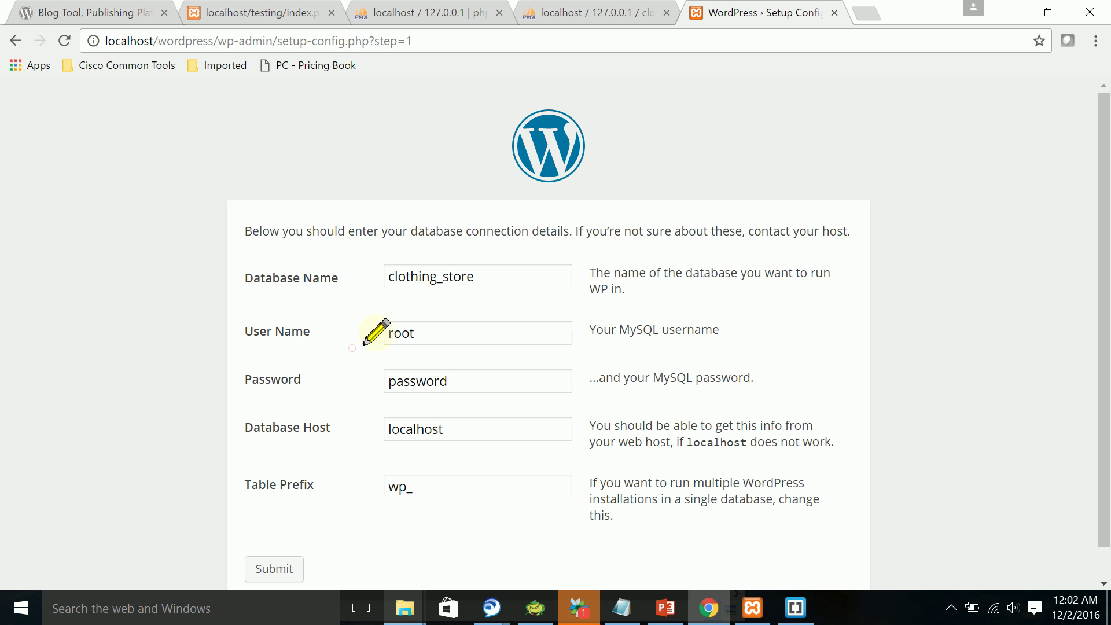
double_click(434, 379)
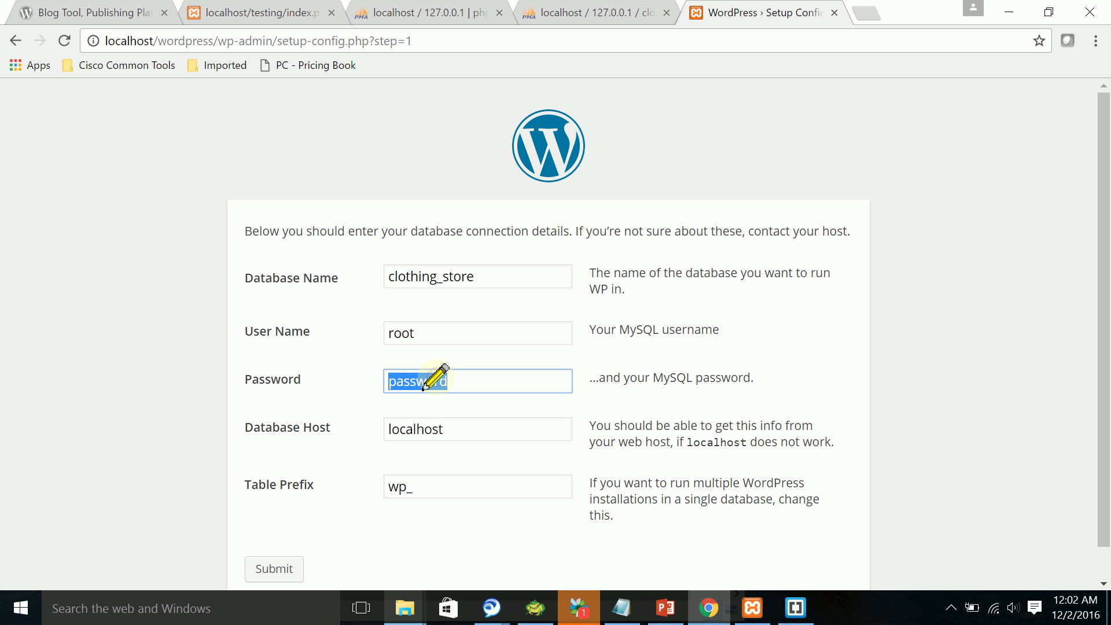
key(BackSpace)
click(365, 446)
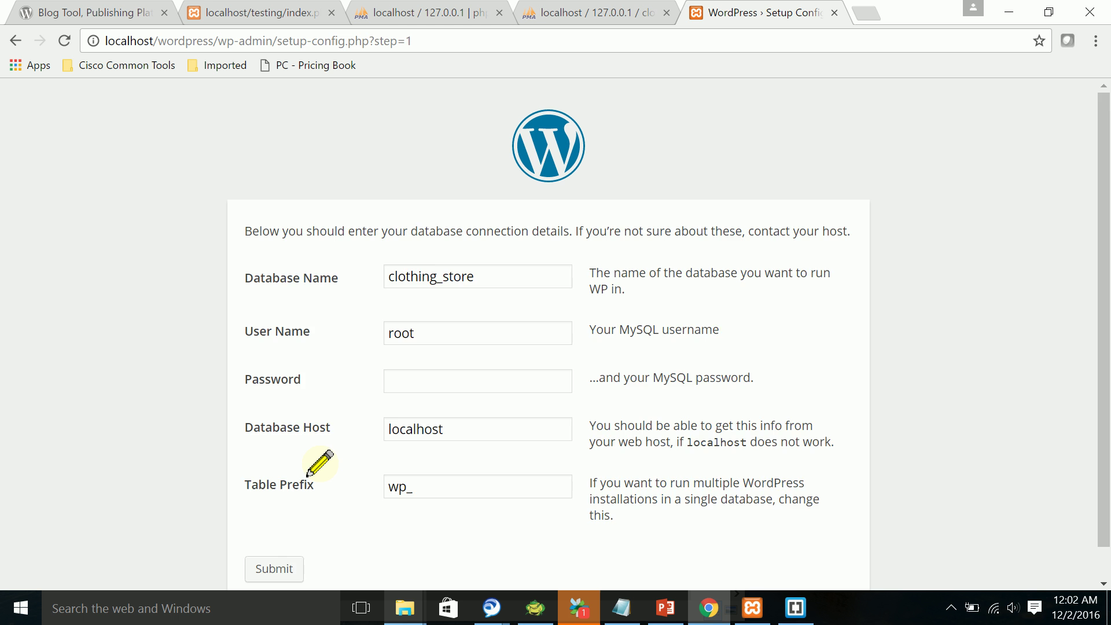
scroll(308, 476, down, 1)
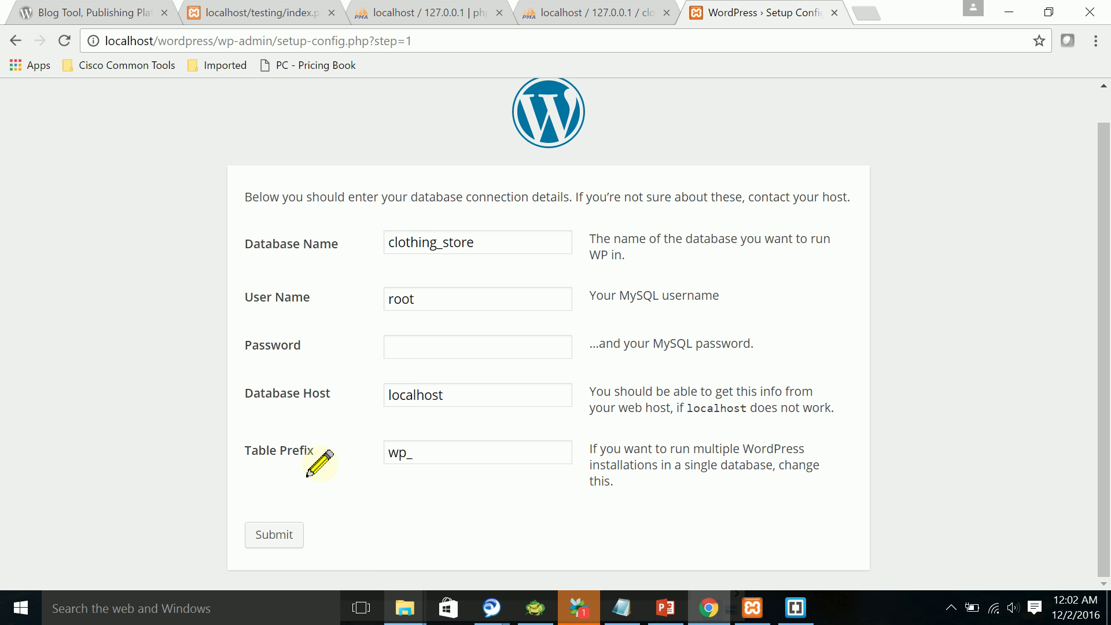
click(270, 543)
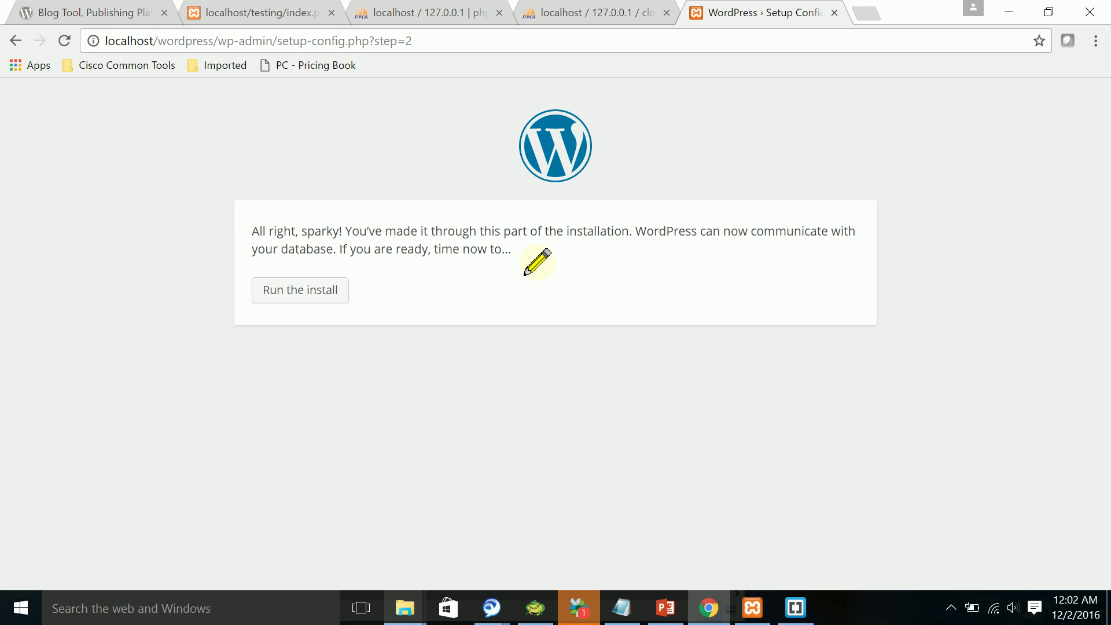
Install WordPress titled 'Clothing Store' with admin username 'admin', a password and the admin e-mail
click(283, 308)
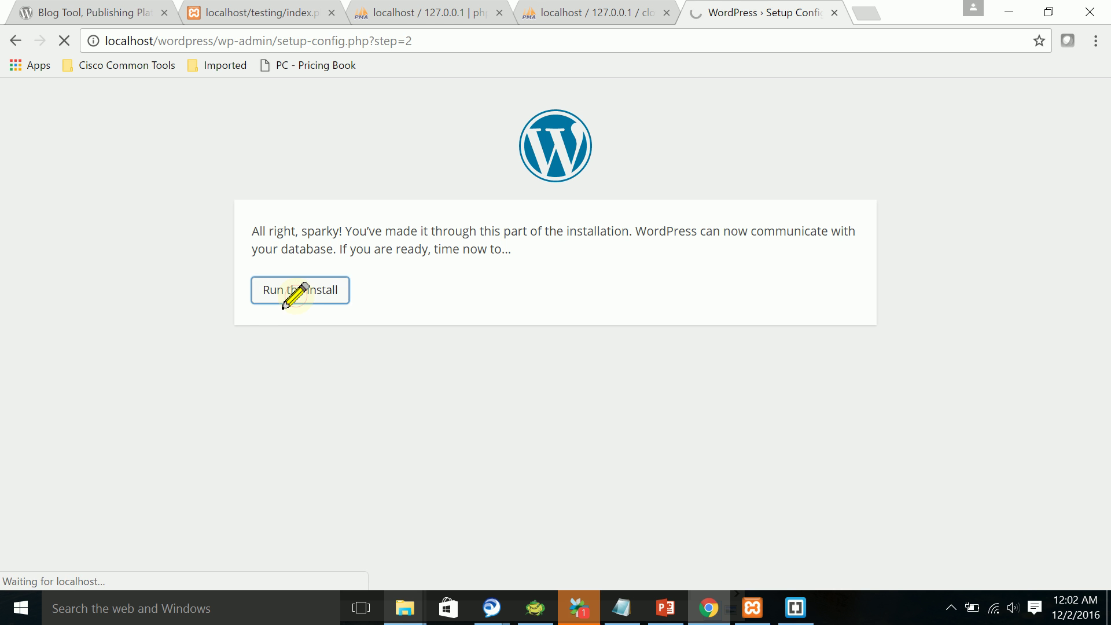
scroll(194, 275, down, 2)
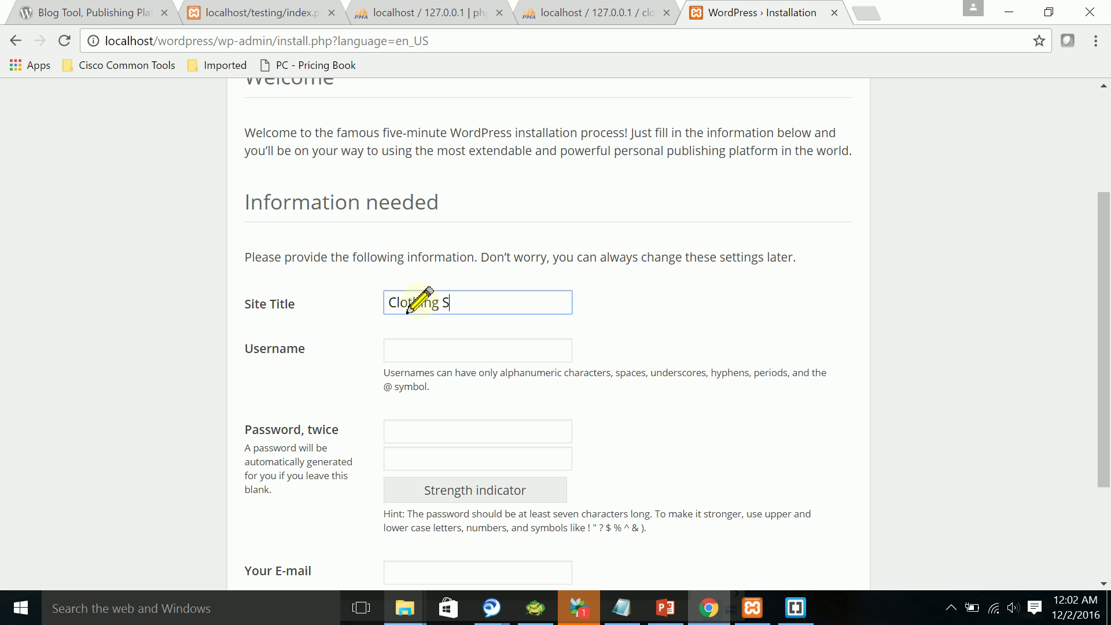
click(405, 353)
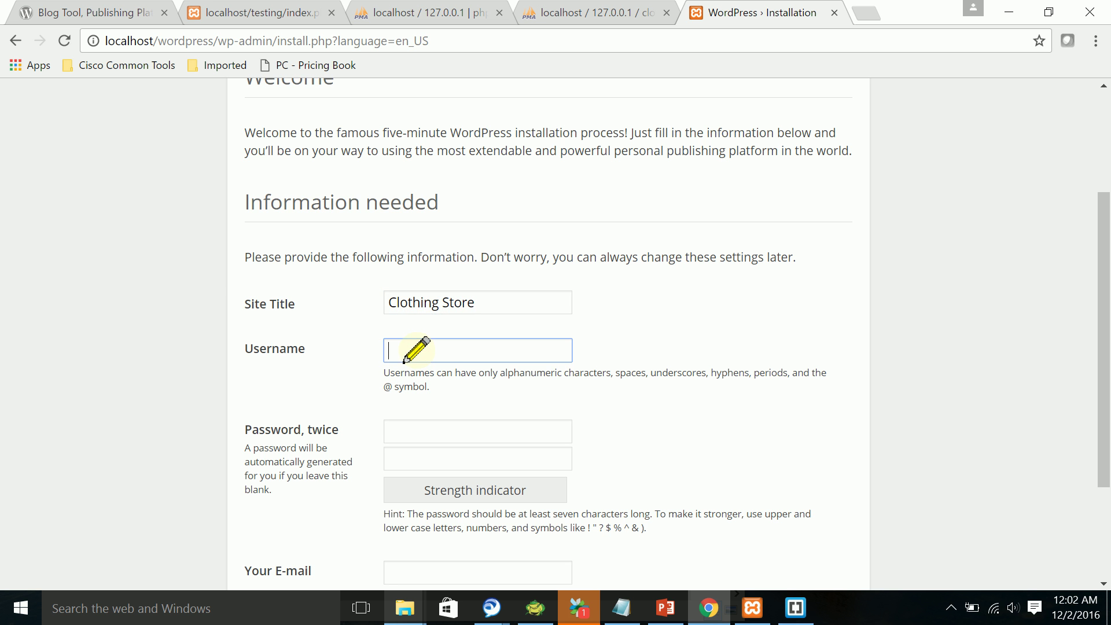
scroll(292, 318, down, 2)
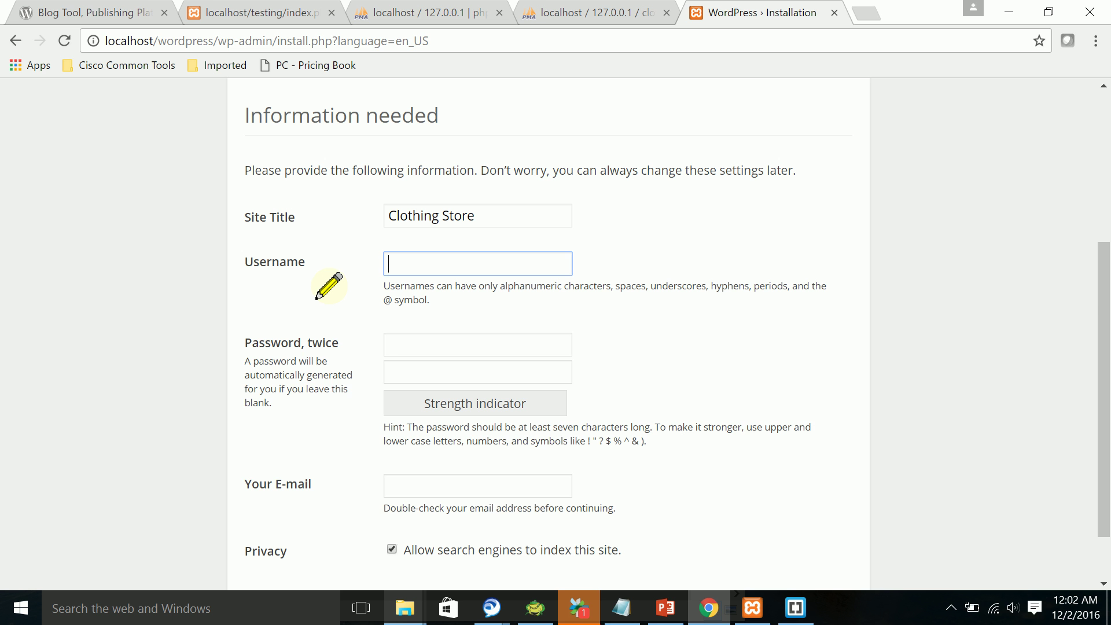
text(admin)
key(Tab)
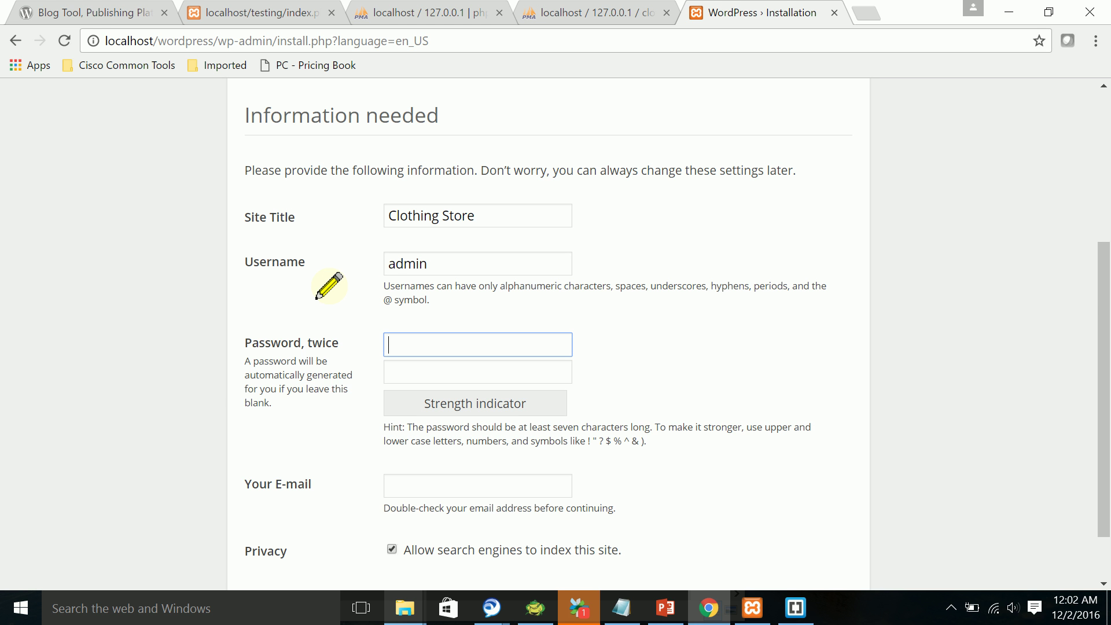
text(••)
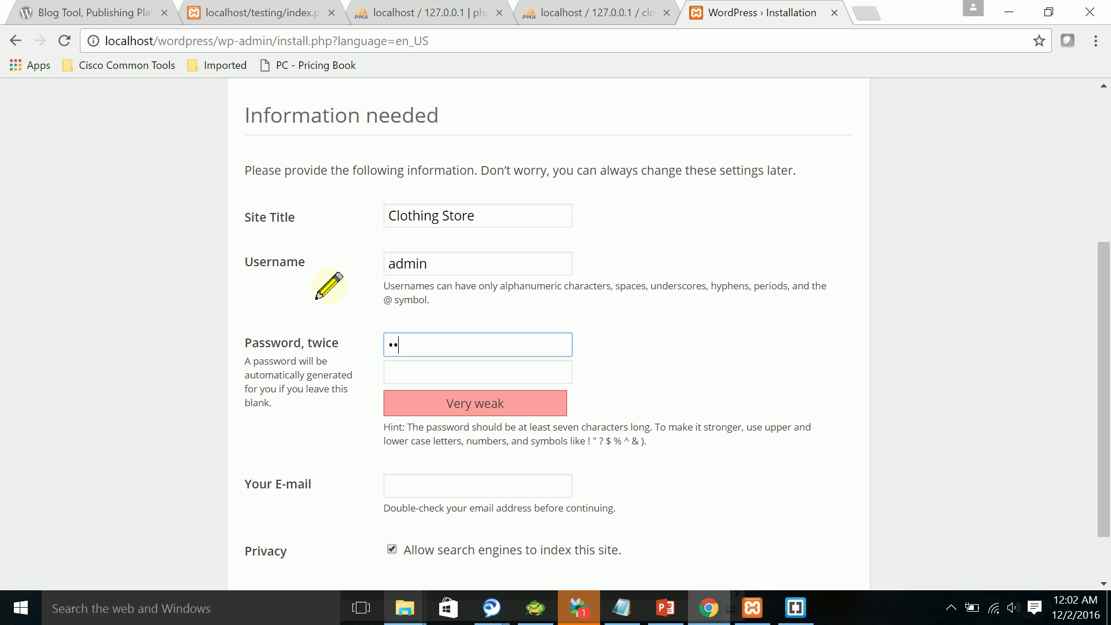
text(••••••)
key(Tab)
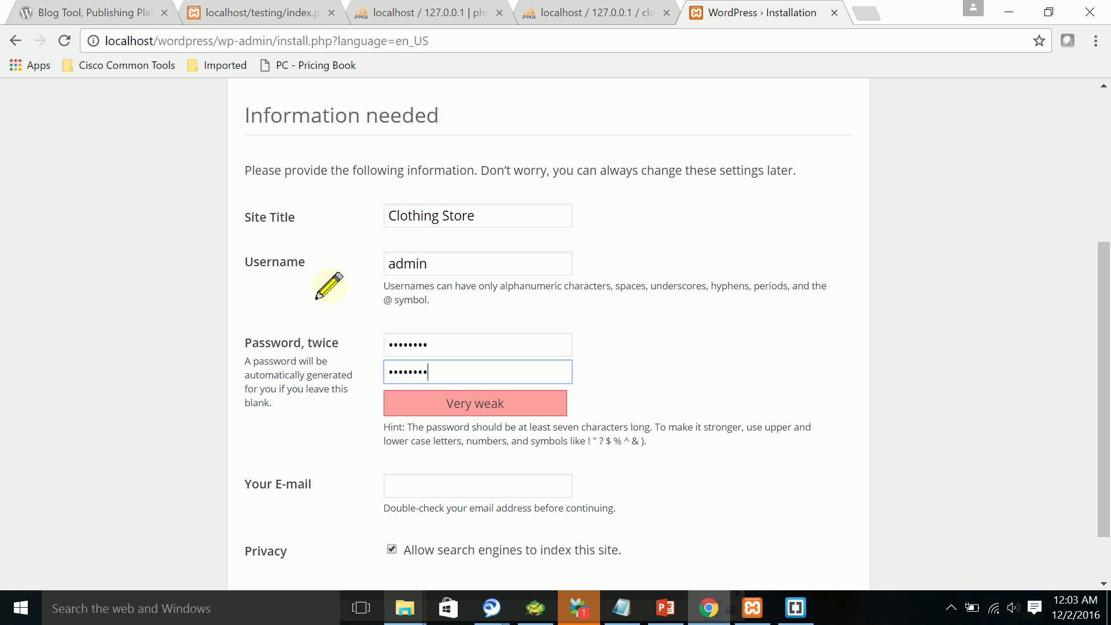
key(Tab)
scroll(319, 298, down, 1)
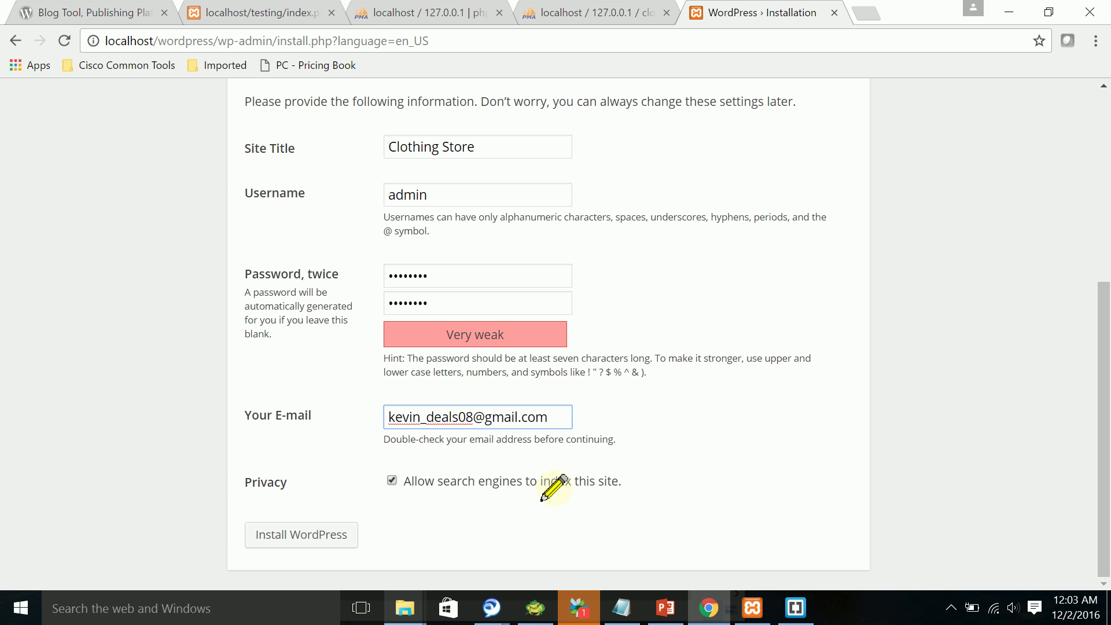
click(296, 547)
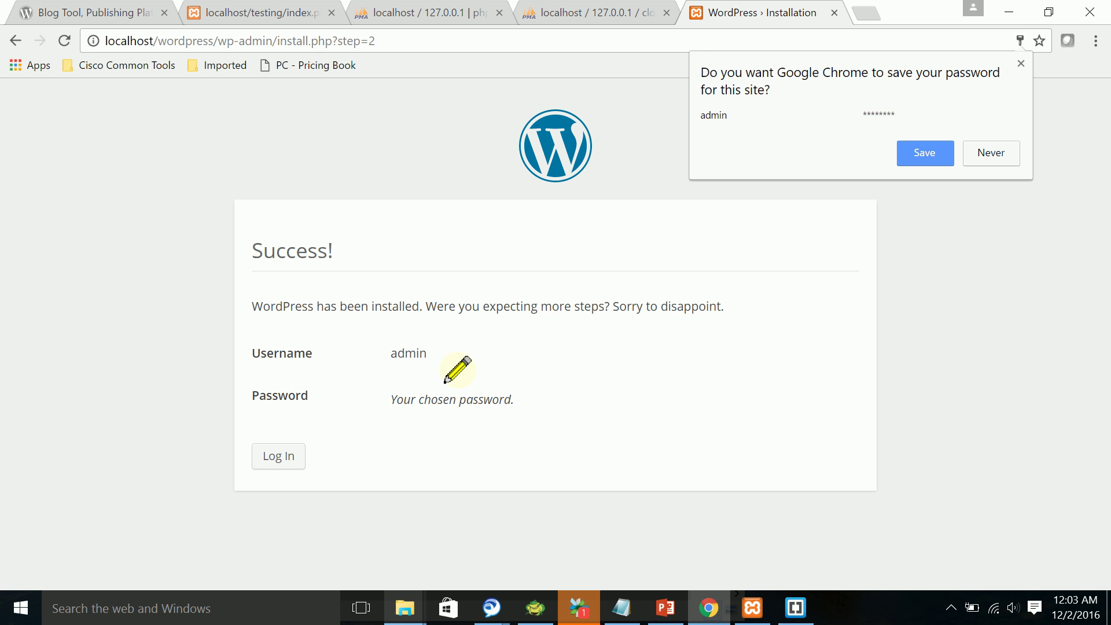
Save the site password in Chrome, then log in as admin with Remember Me ticked
click(938, 153)
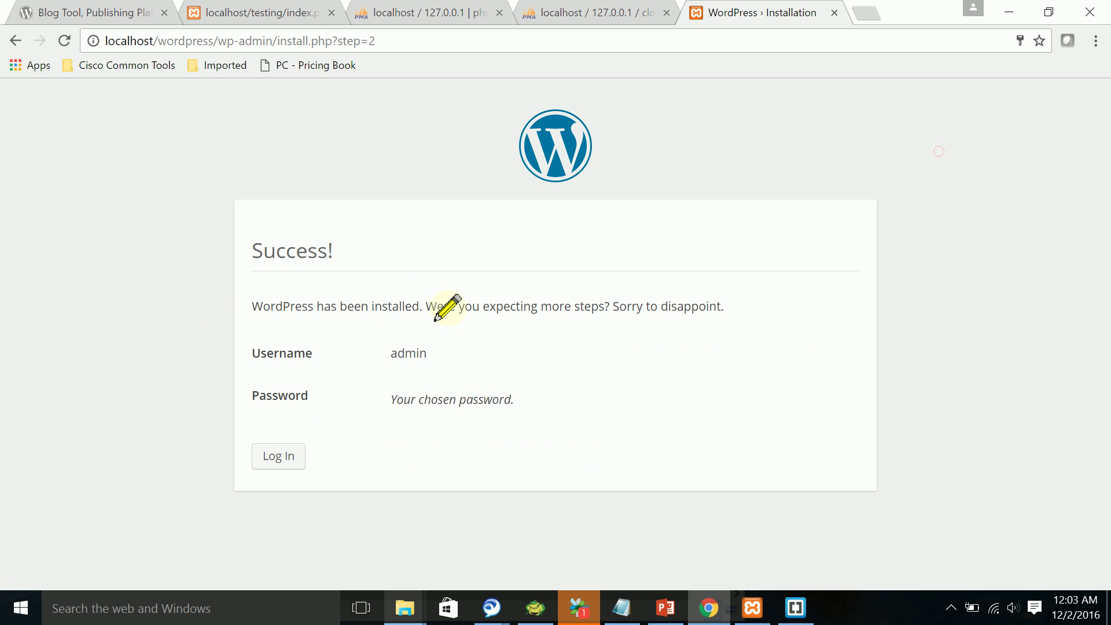
click(285, 459)
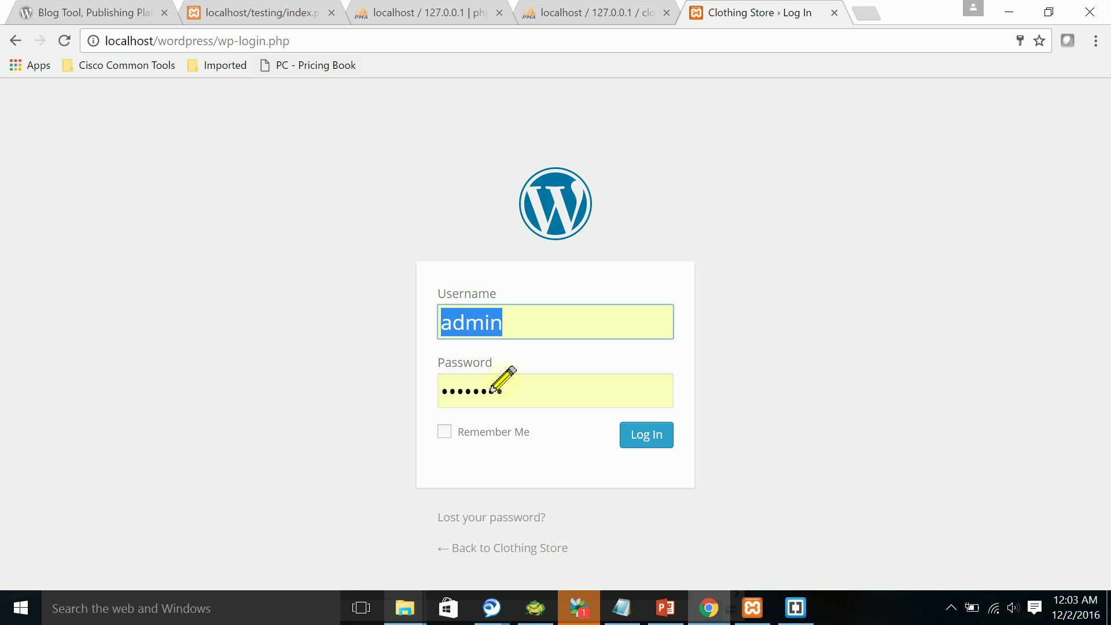
click(444, 432)
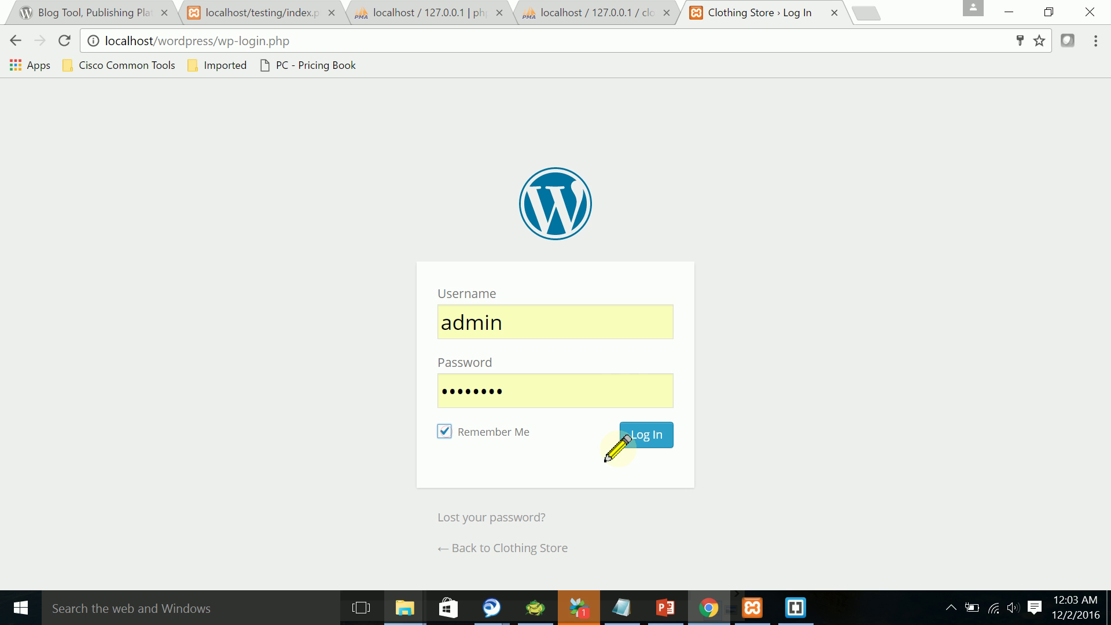
click(641, 440)
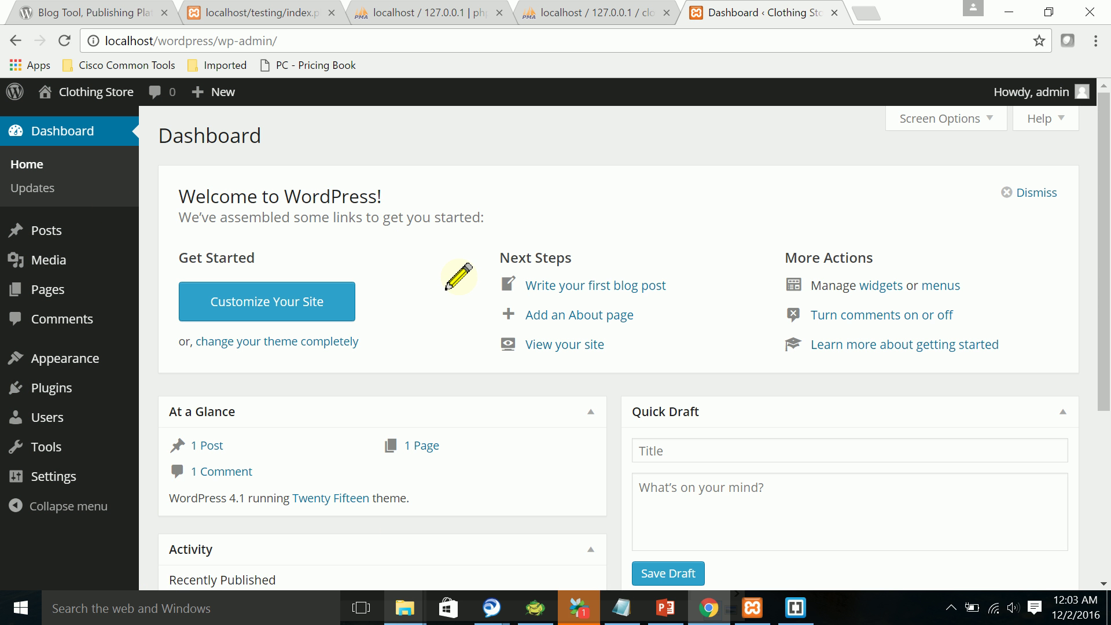
Load localhost/wordpress in a new tab, which shows the scheduled maintenance notice
scroll(446, 286, down, 5)
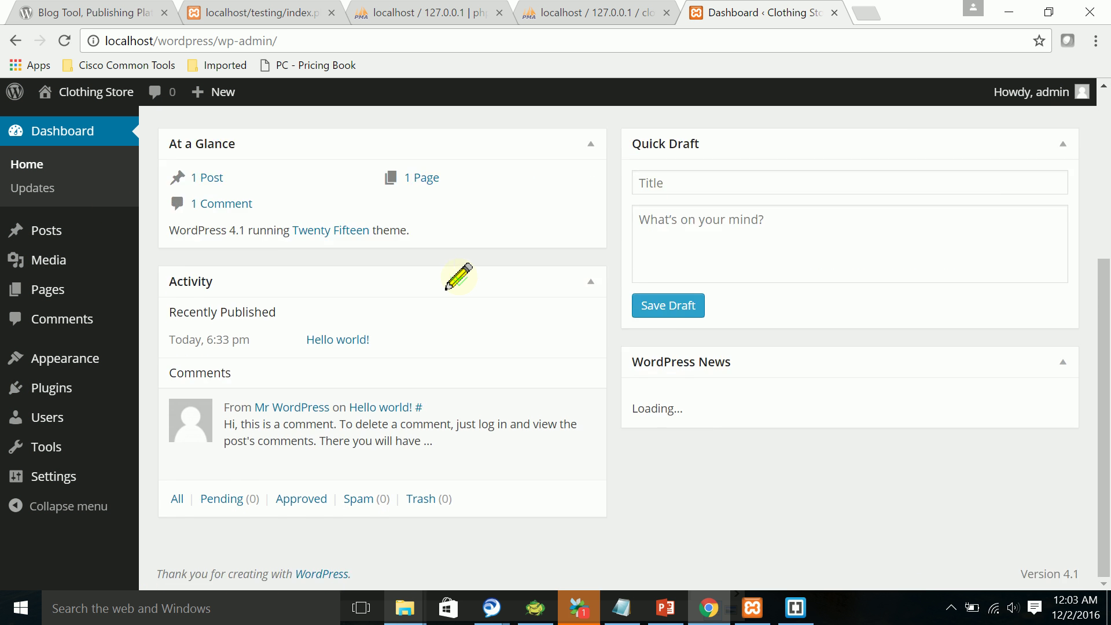
scroll(455, 281, up, 5)
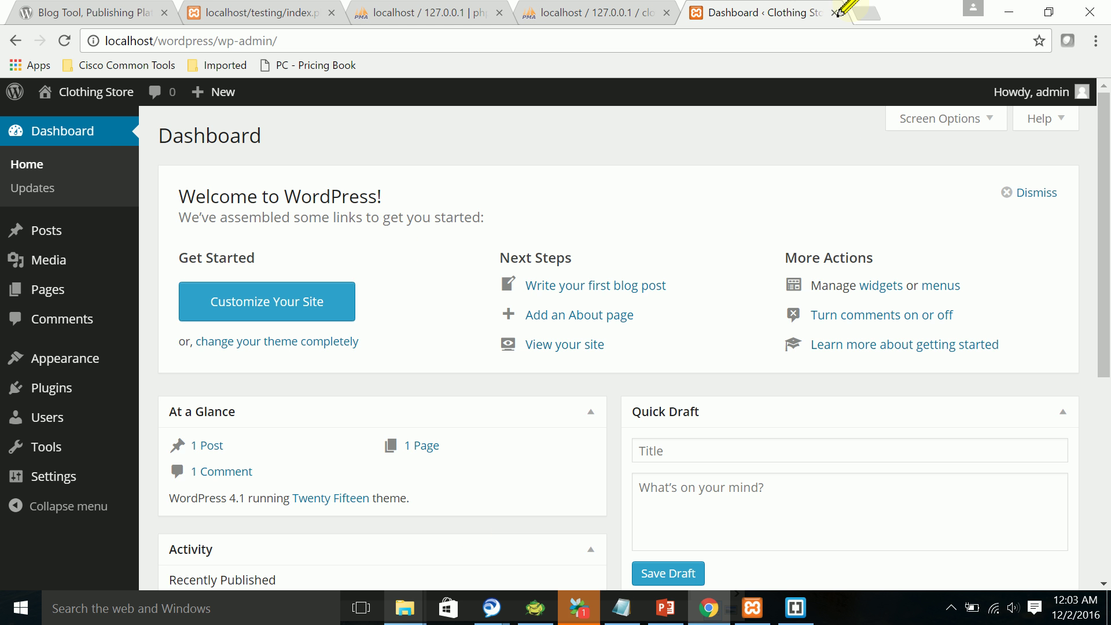
click(855, 23)
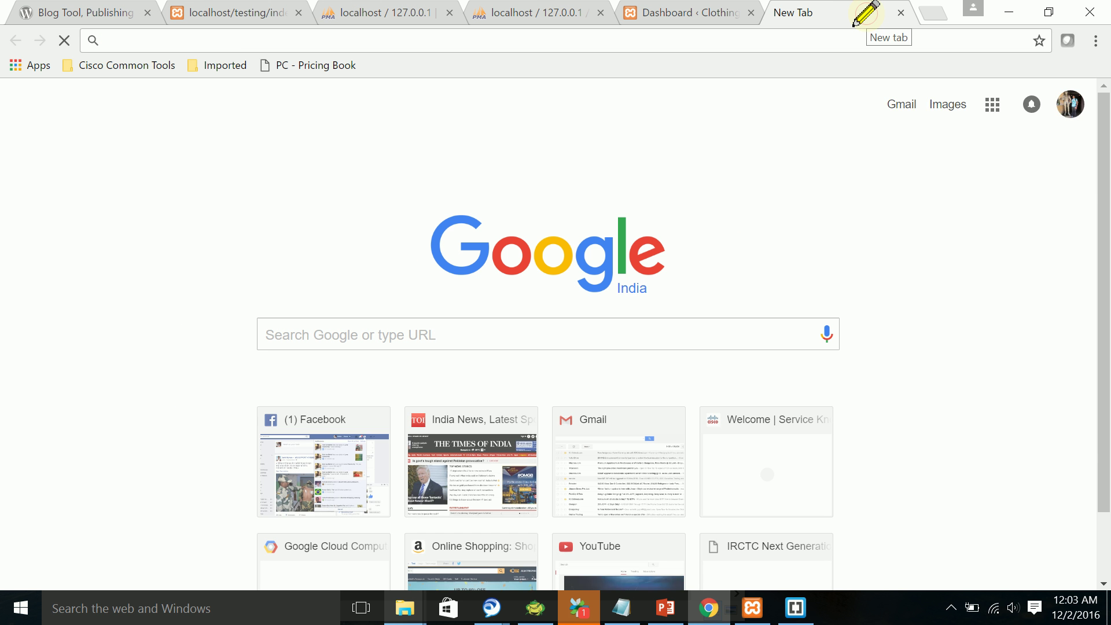
text(localhost/)
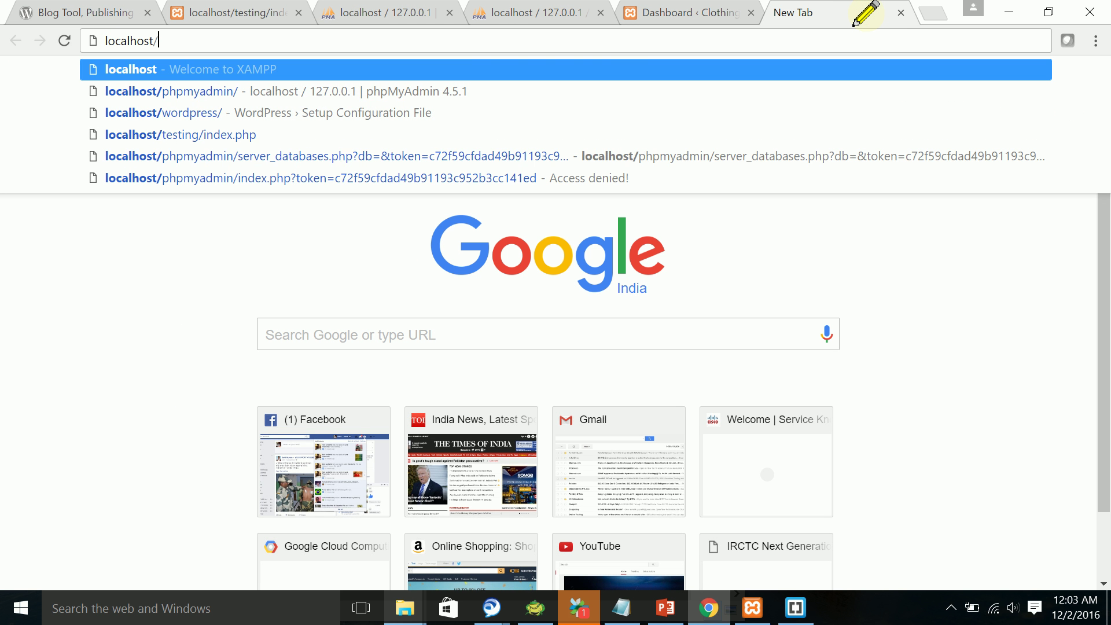
text(wordpress)
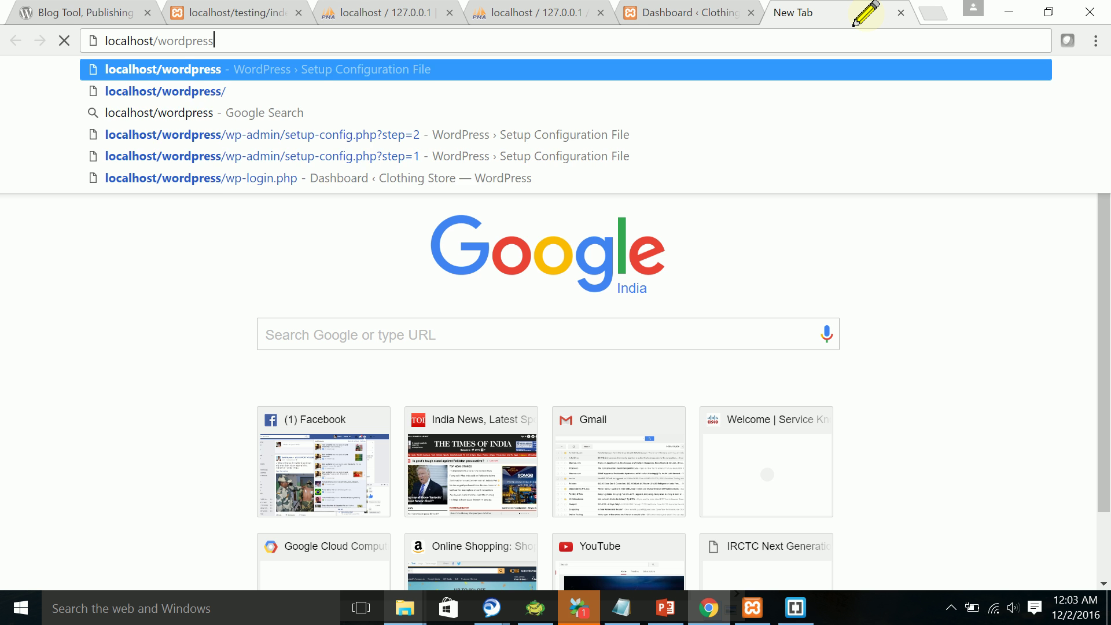
key(Return)
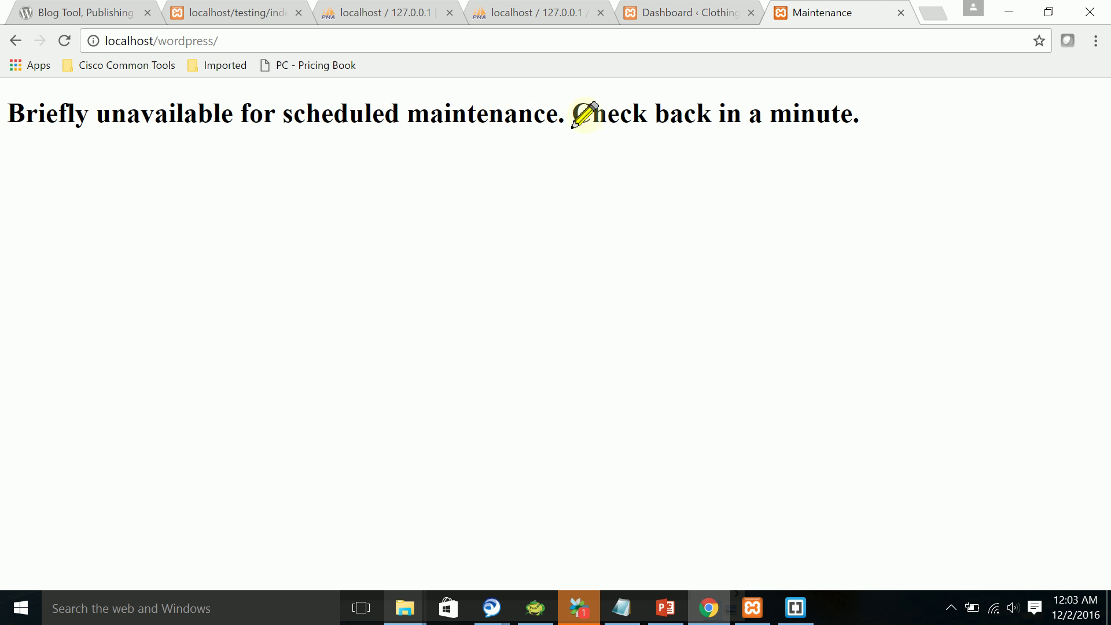
Bring up the Appearance > Themes page in the dashboard tab
click(688, 17)
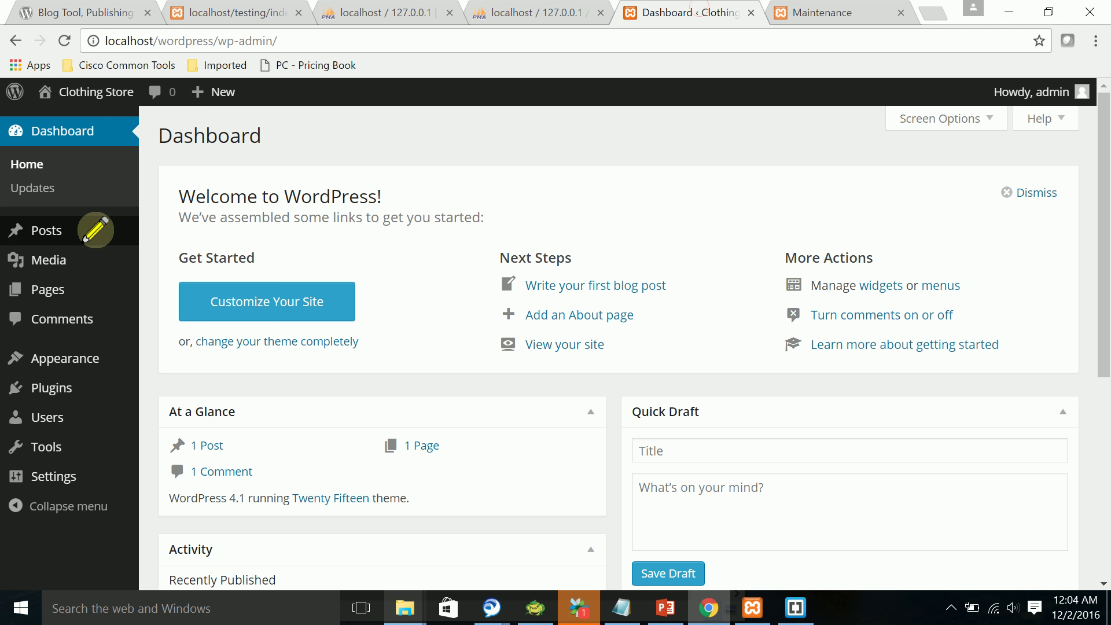
mouse_move(82, 357)
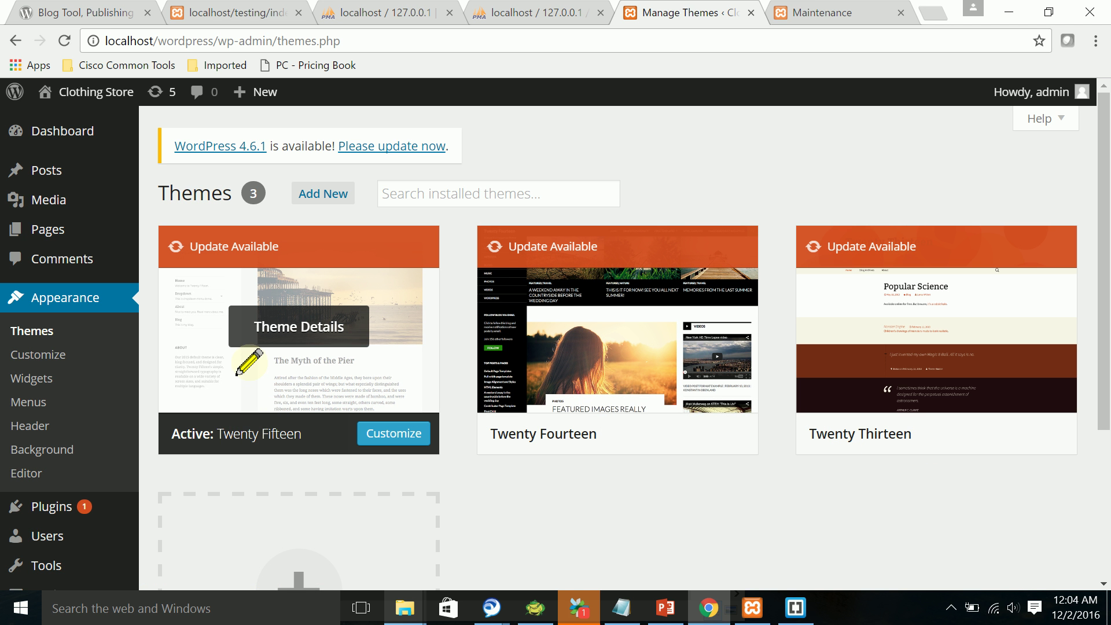
scroll(62, 376, down, 4)
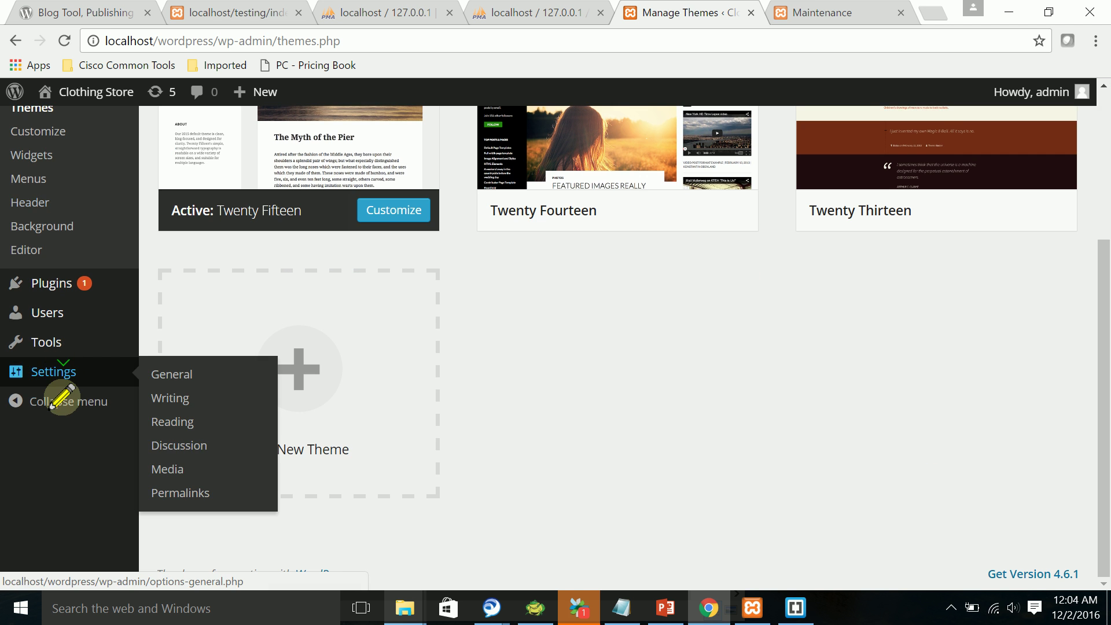
Reload localhost/wordpress so the Clothing Store front page with Hello world! appears
click(822, 17)
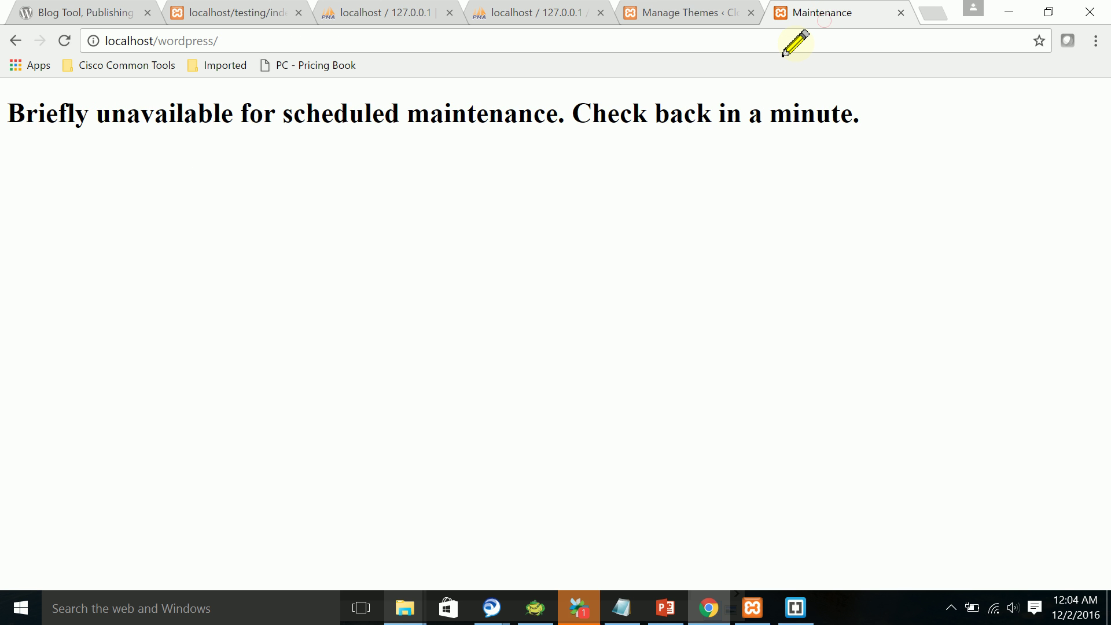
click(796, 43)
key(Return)
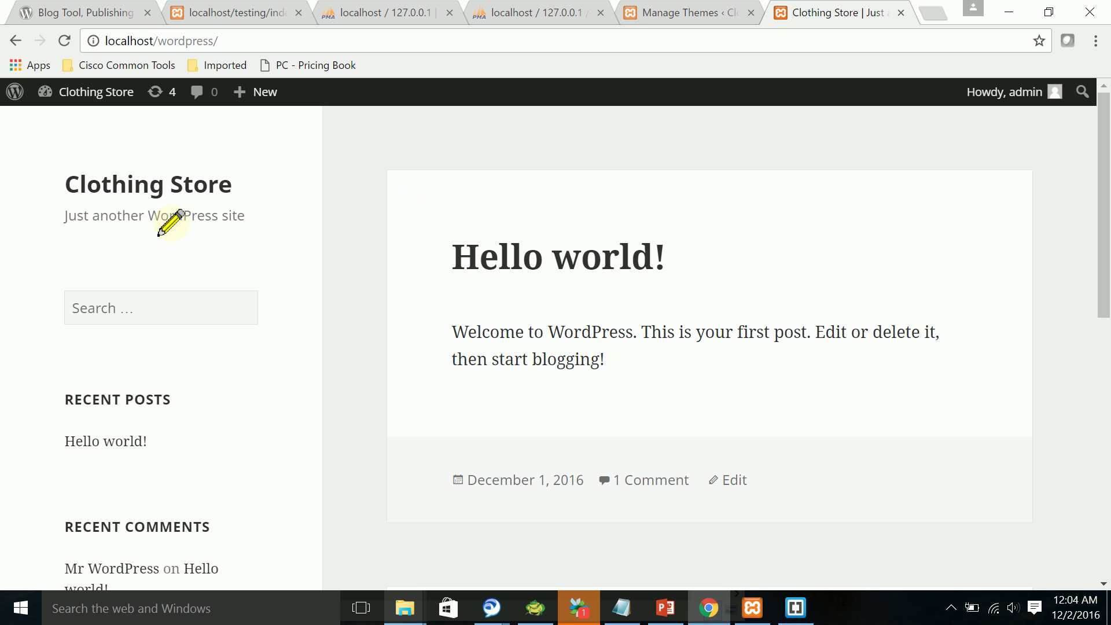
Highlight the site title and tagline, scroll through the homepage, then return to Themes
drag(57, 188, 265, 217)
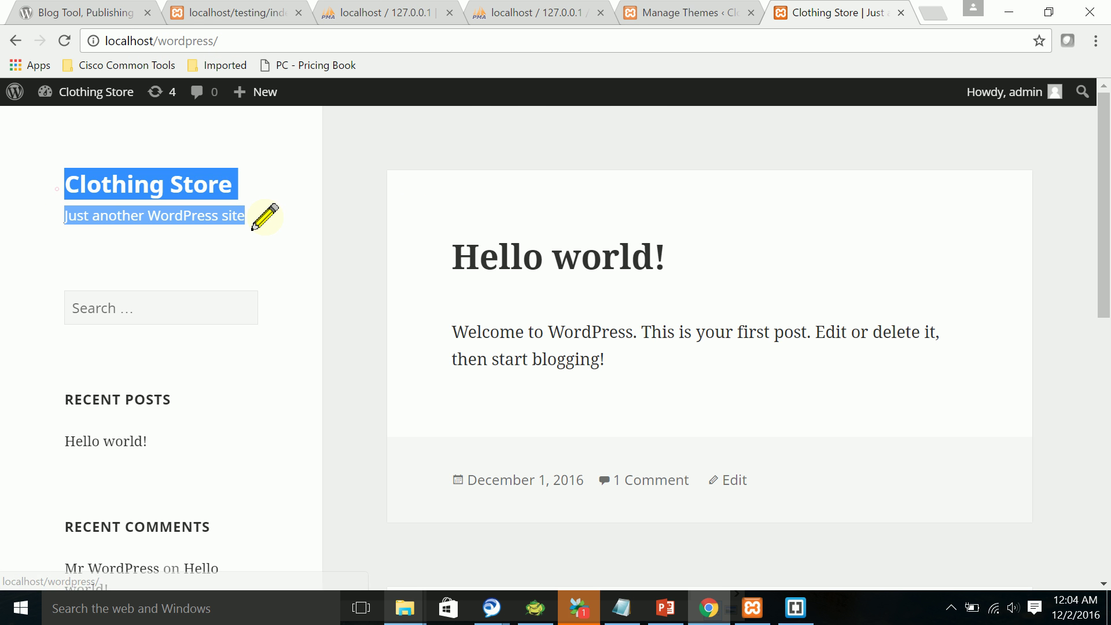
scroll(361, 209, down, 10)
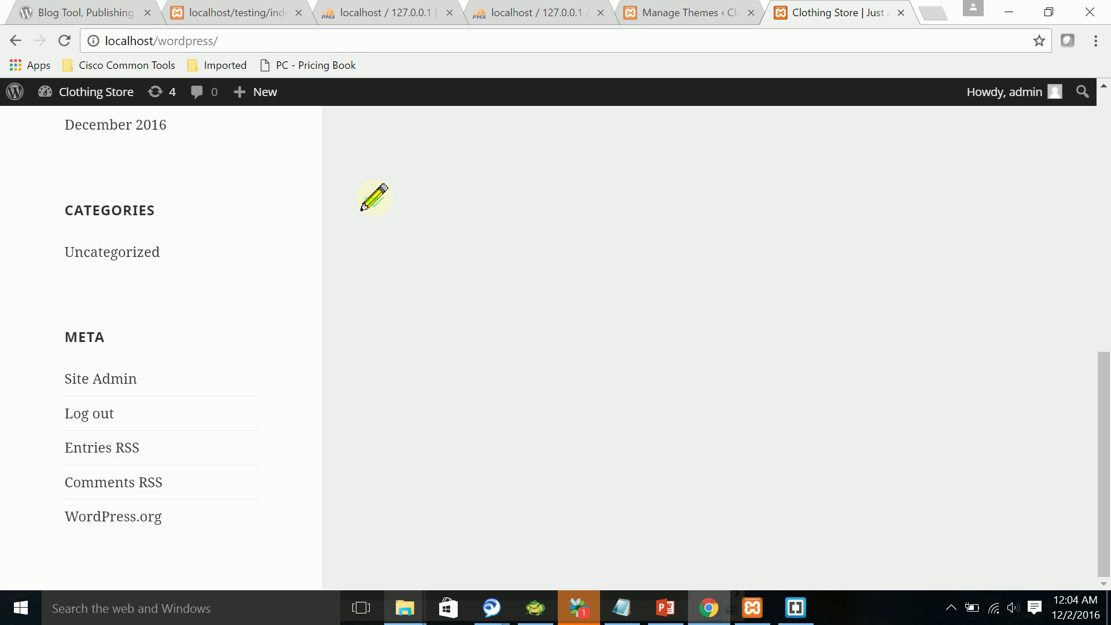
scroll(360, 214, up, 10)
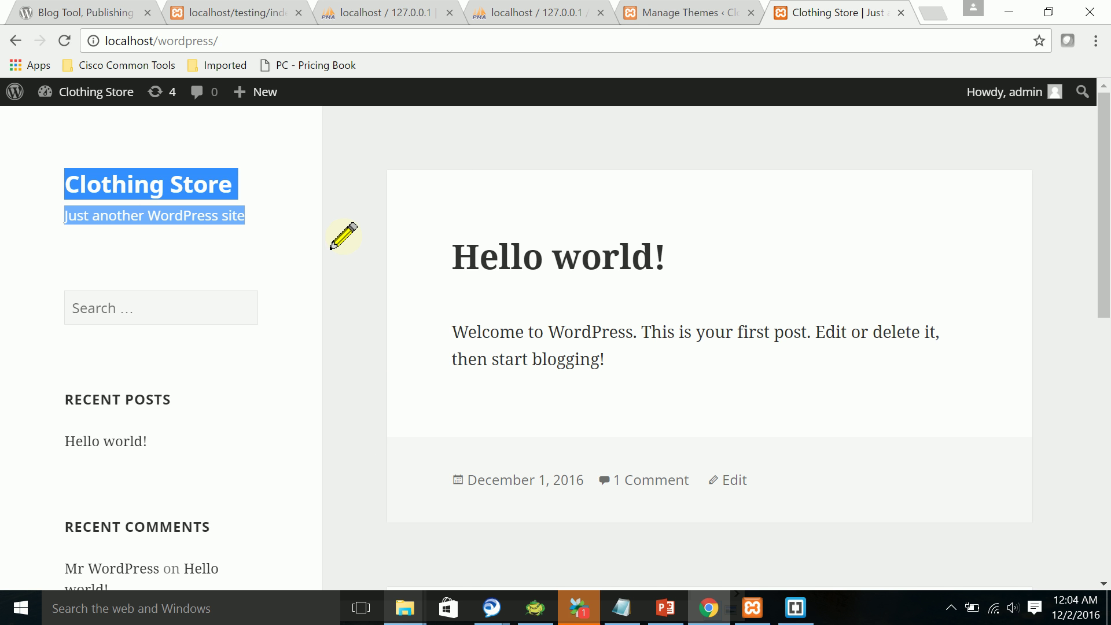
scroll(344, 236, down, 5)
scroll(344, 236, up, 5)
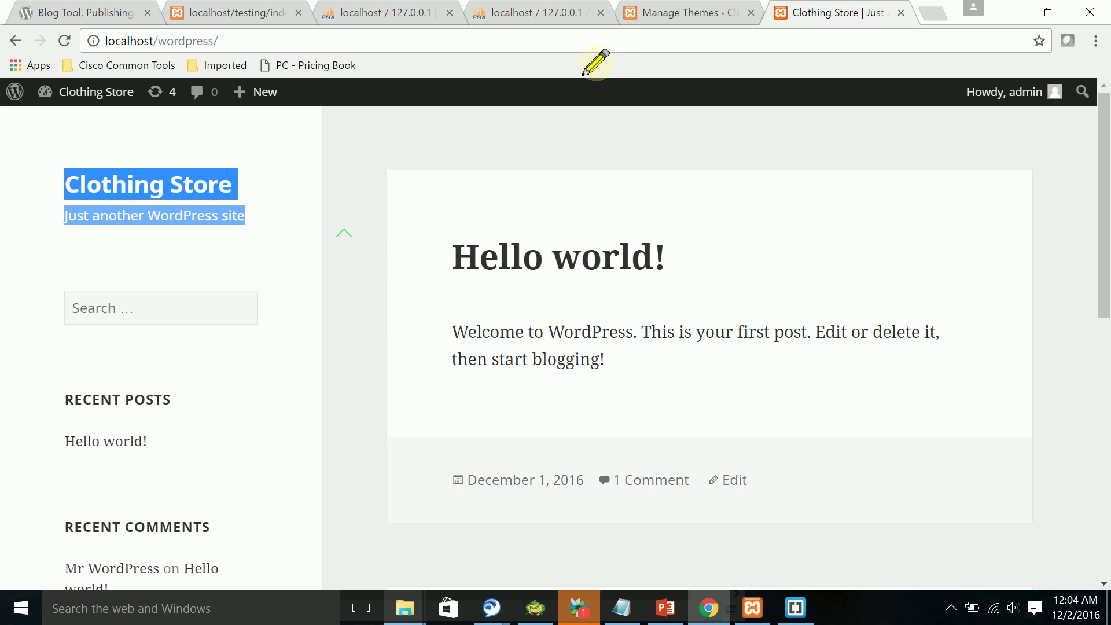
click(656, 10)
scroll(531, 334, up, 4)
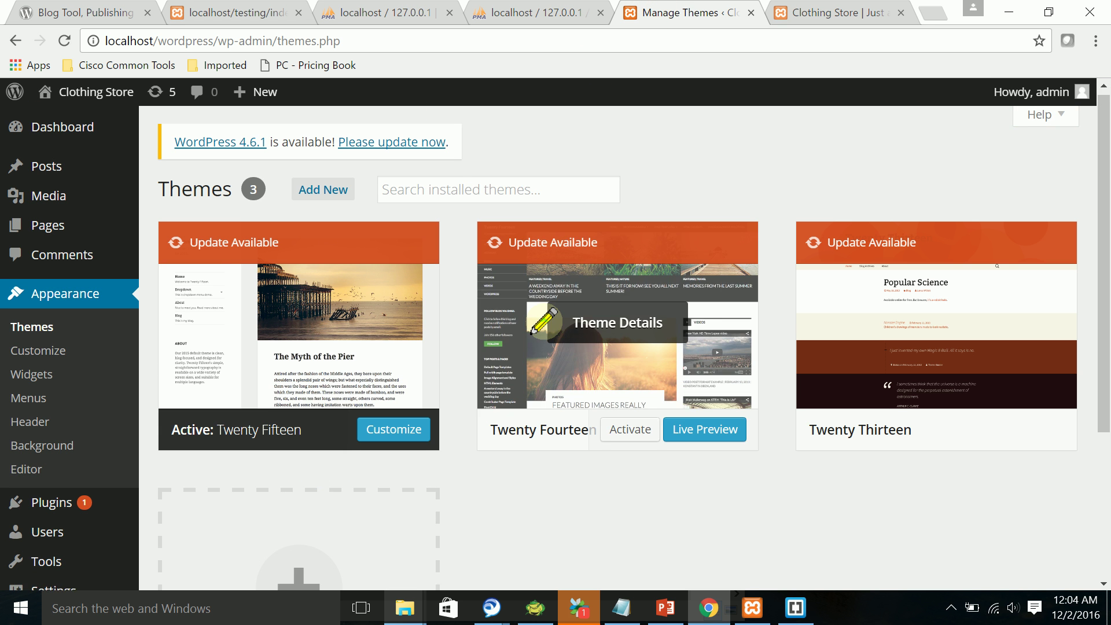